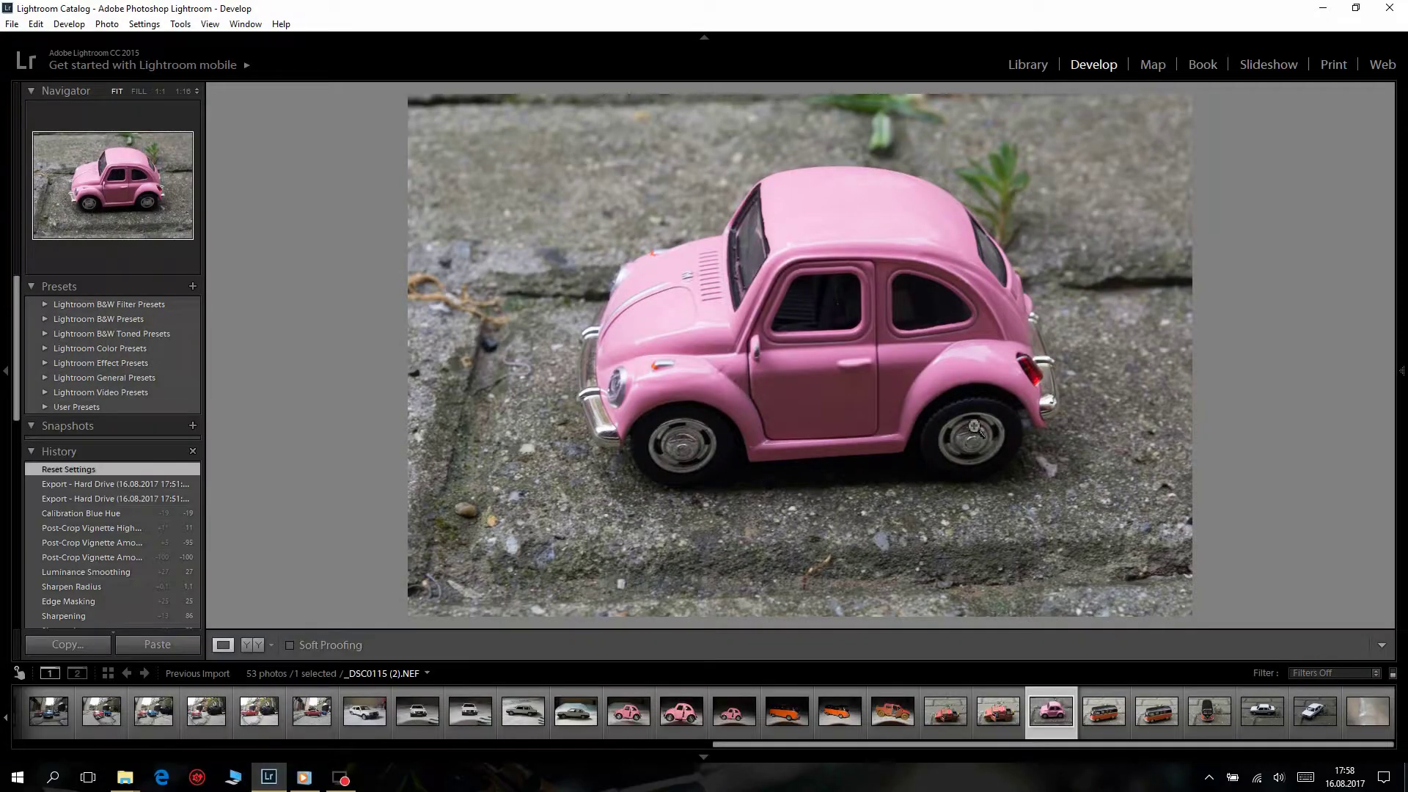
- Browse the Hummer and VW bus photos, then return to the pink car photo
left_click(997, 720)
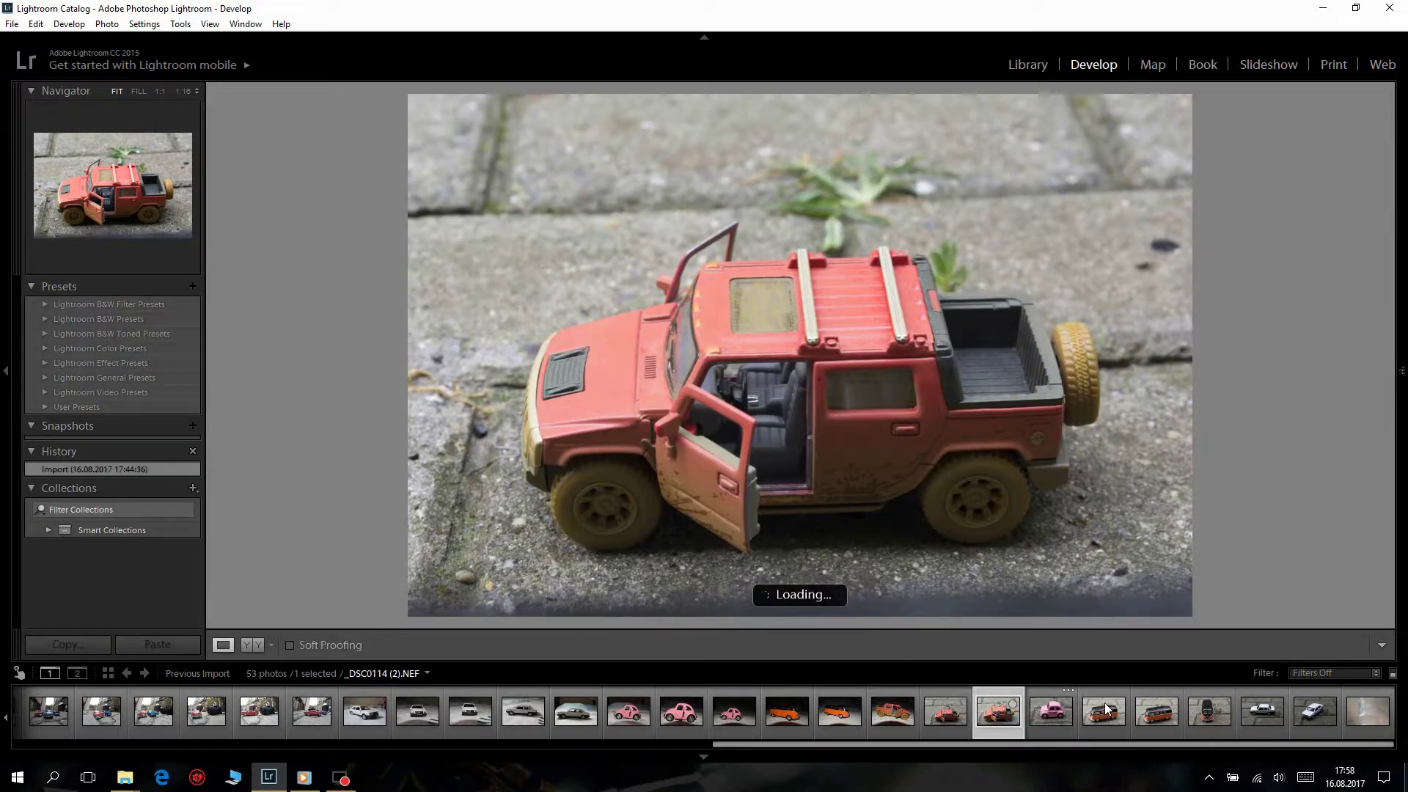
left_click(1107, 709)
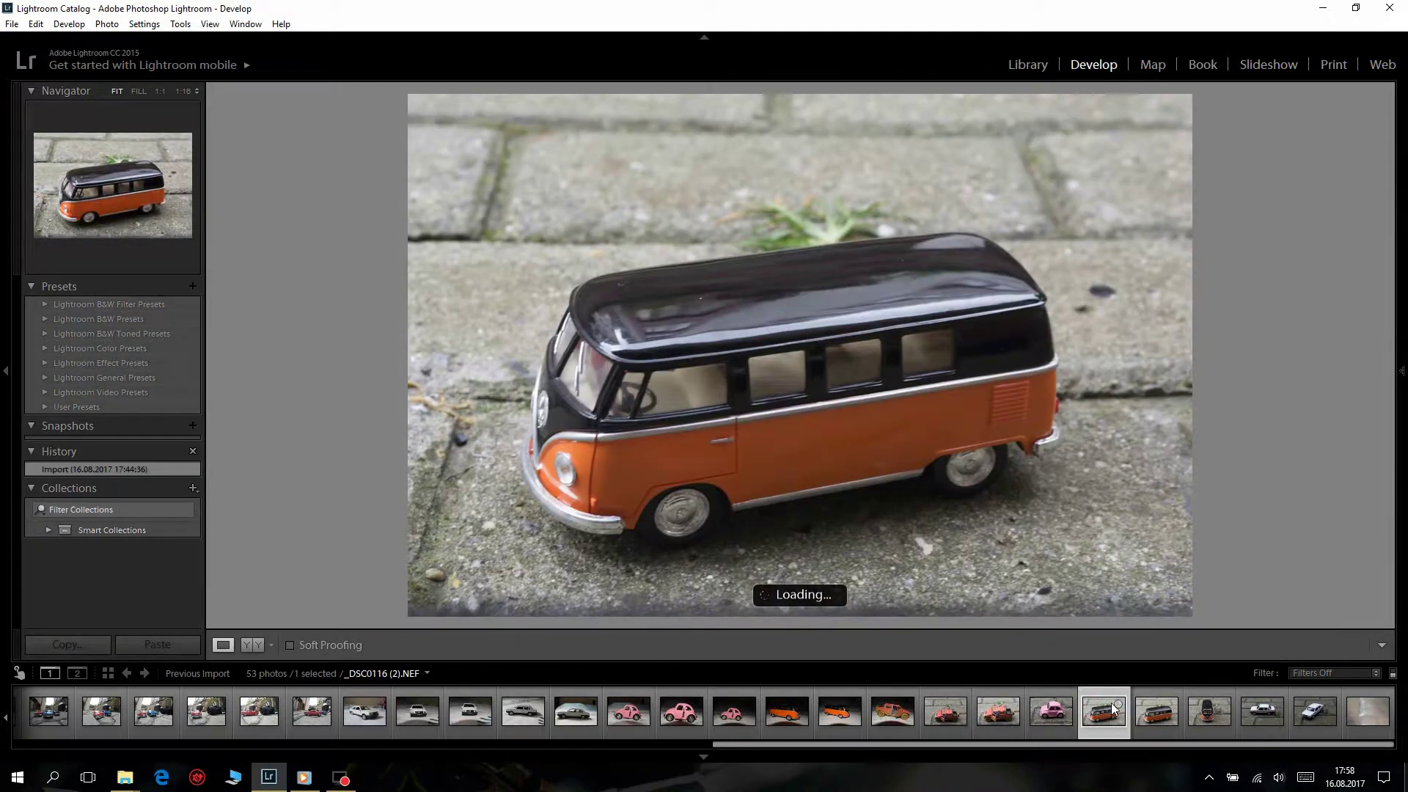
left_click(1156, 710)
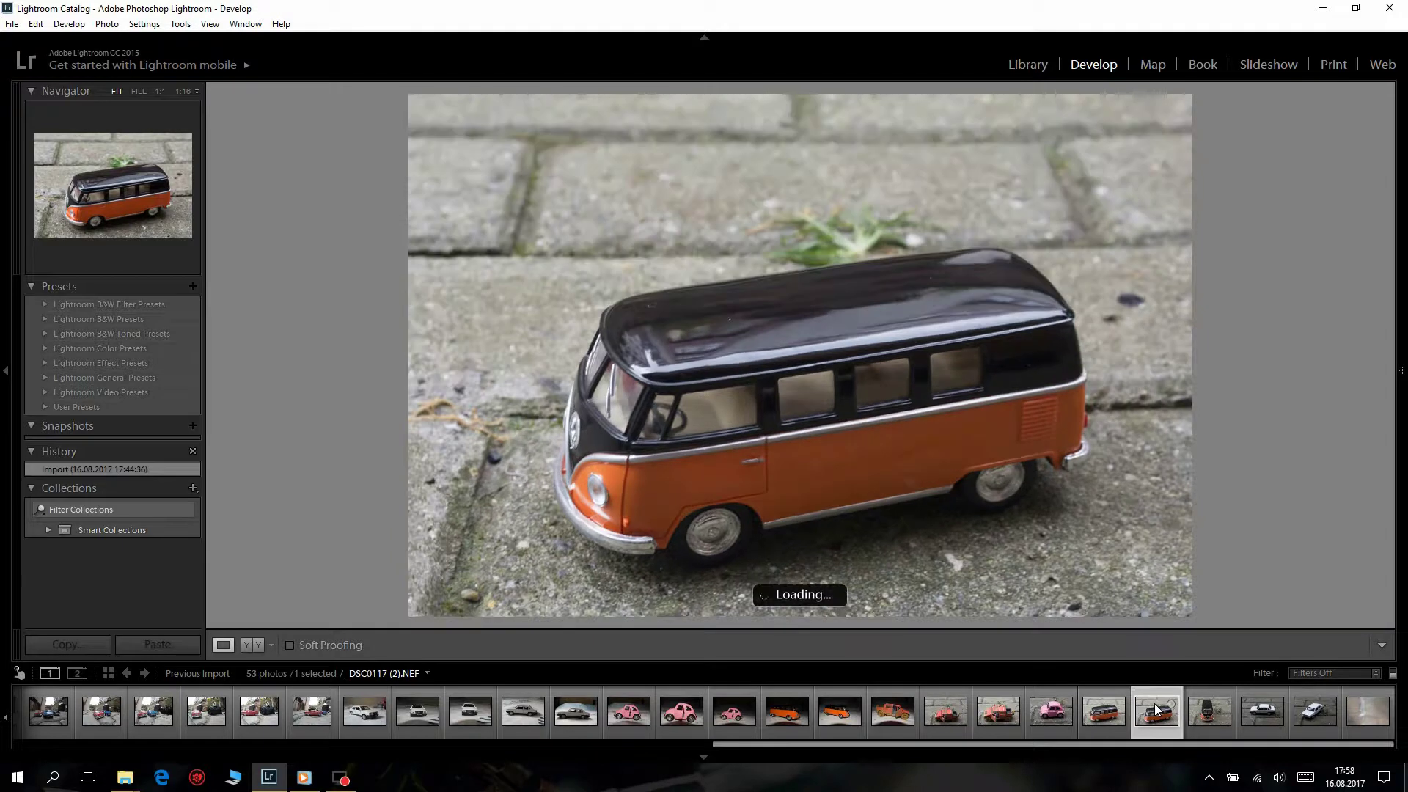
left_click(1103, 712)
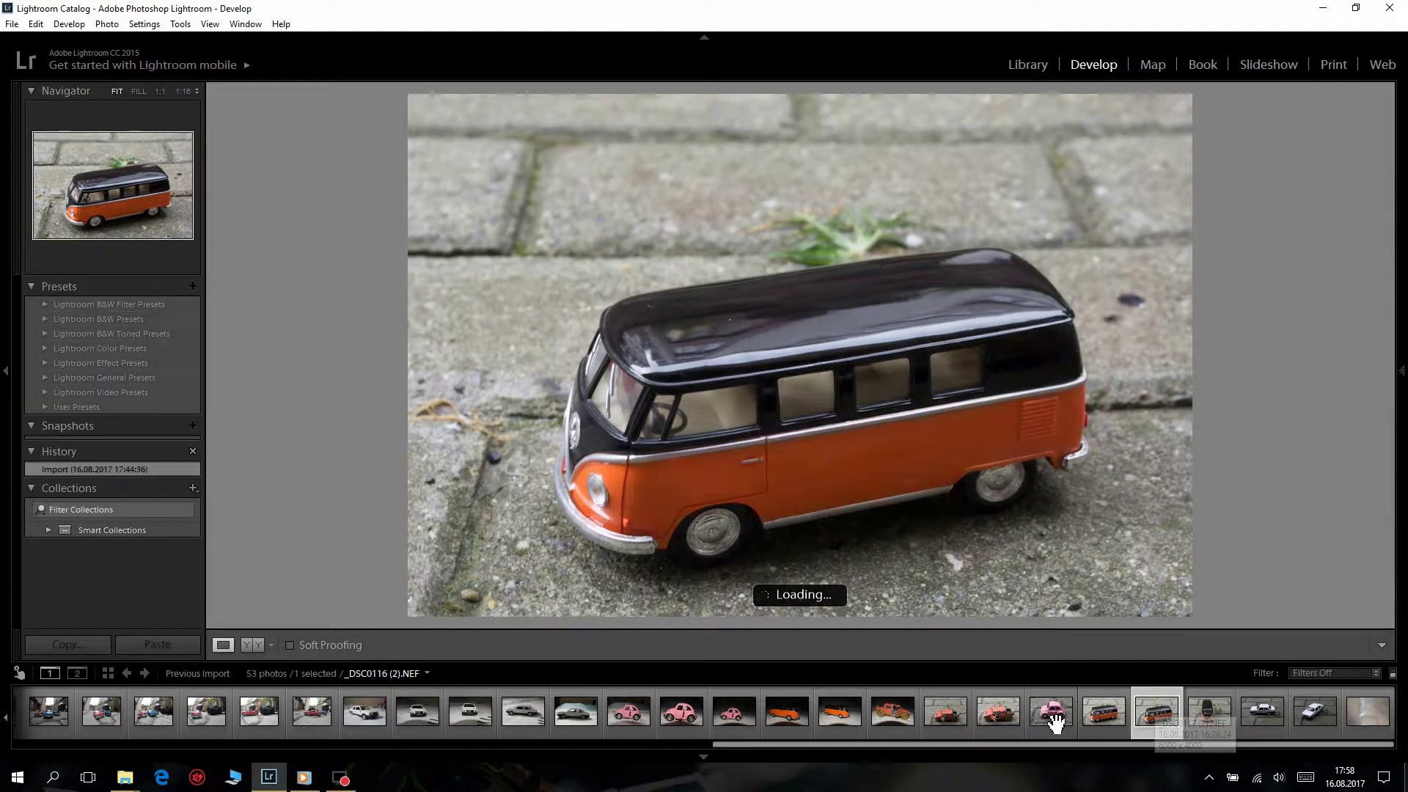
left_click(1053, 719)
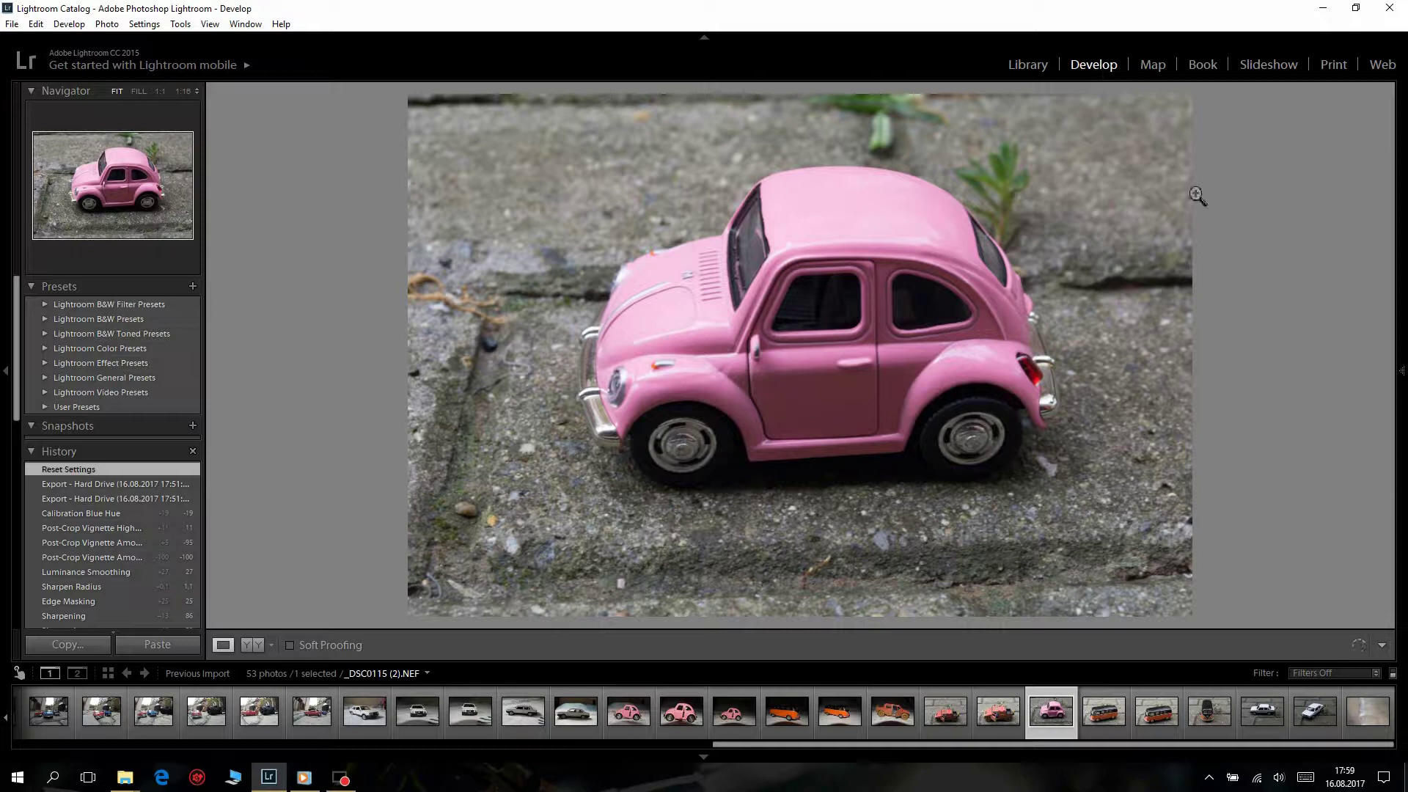
- In the Detail panel, set Sharpening Amount to 61 and Masking to 27
left_click(1402, 374)
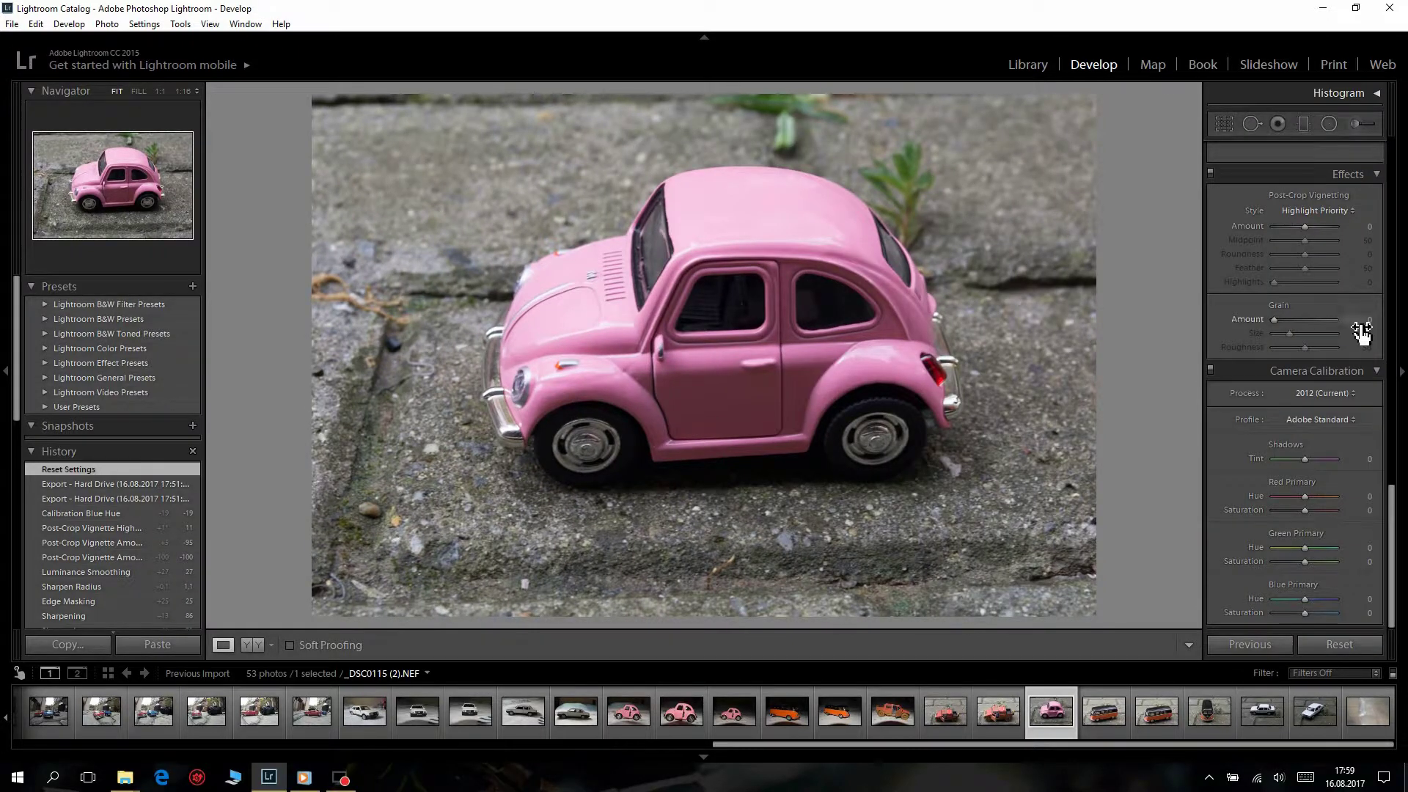
left_click_drag(1390, 509, 1397, 154)
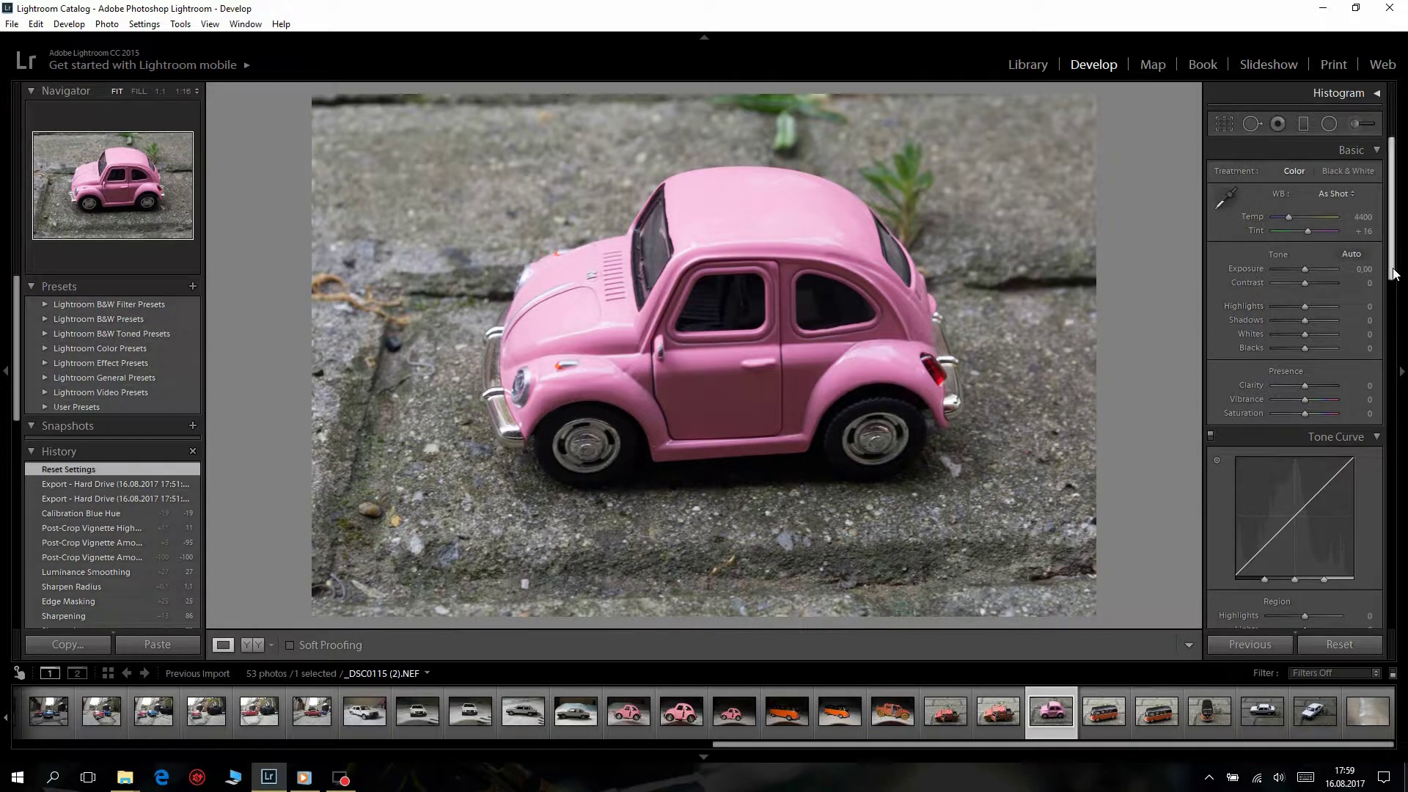
left_click_drag(1394, 272, 1403, 396)
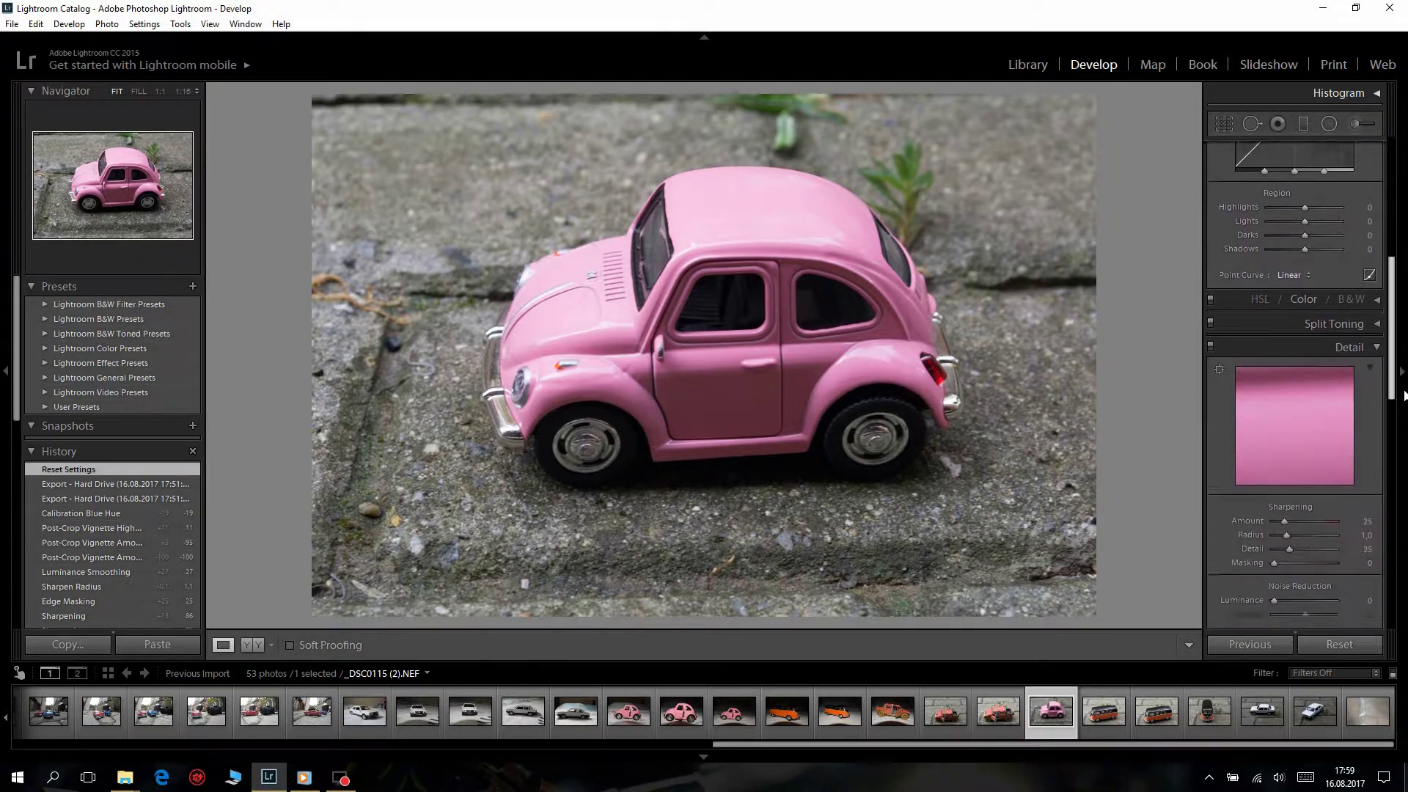
left_click(1284, 452)
left_click_drag(1284, 451, 1293, 451)
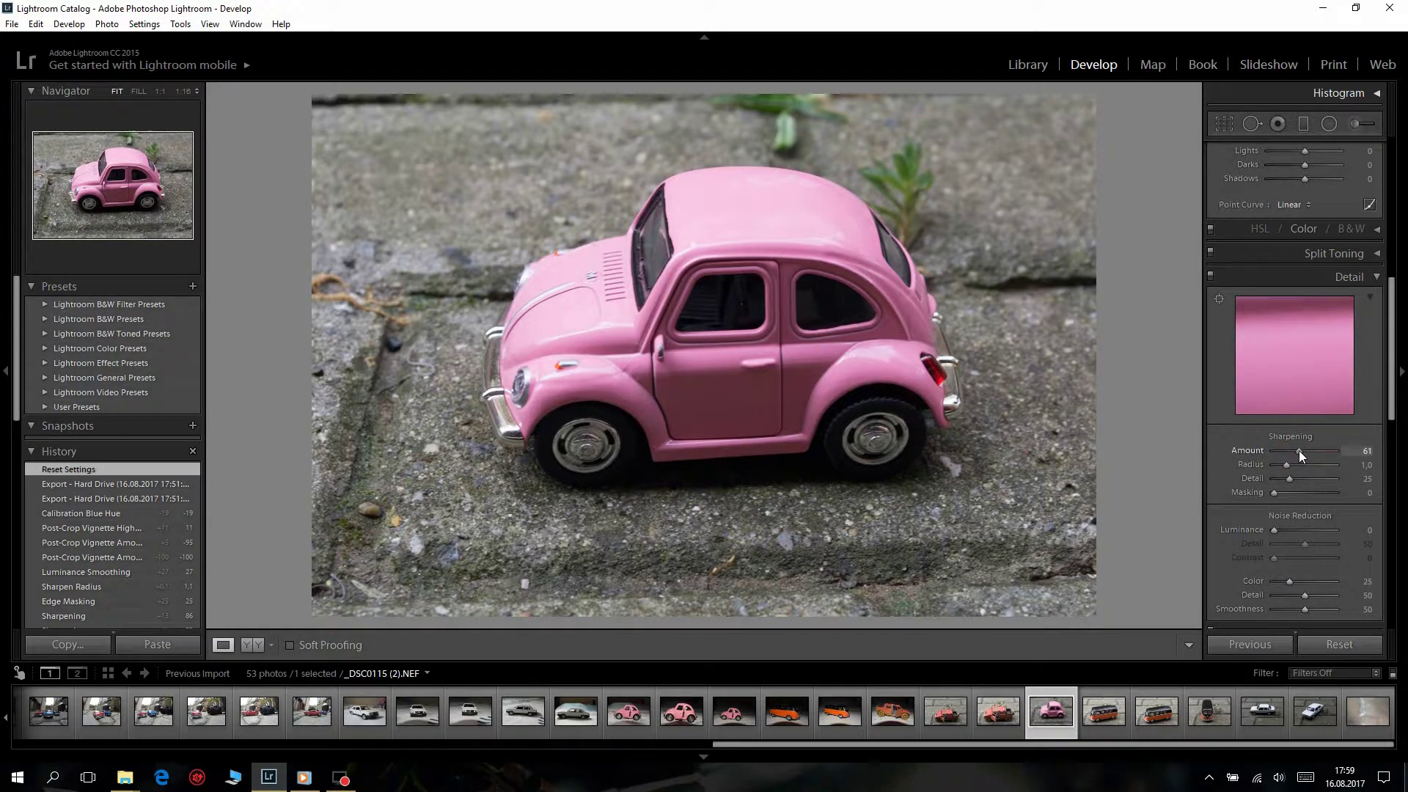
left_click(1275, 492)
left_click_drag(1291, 494, 1292, 494)
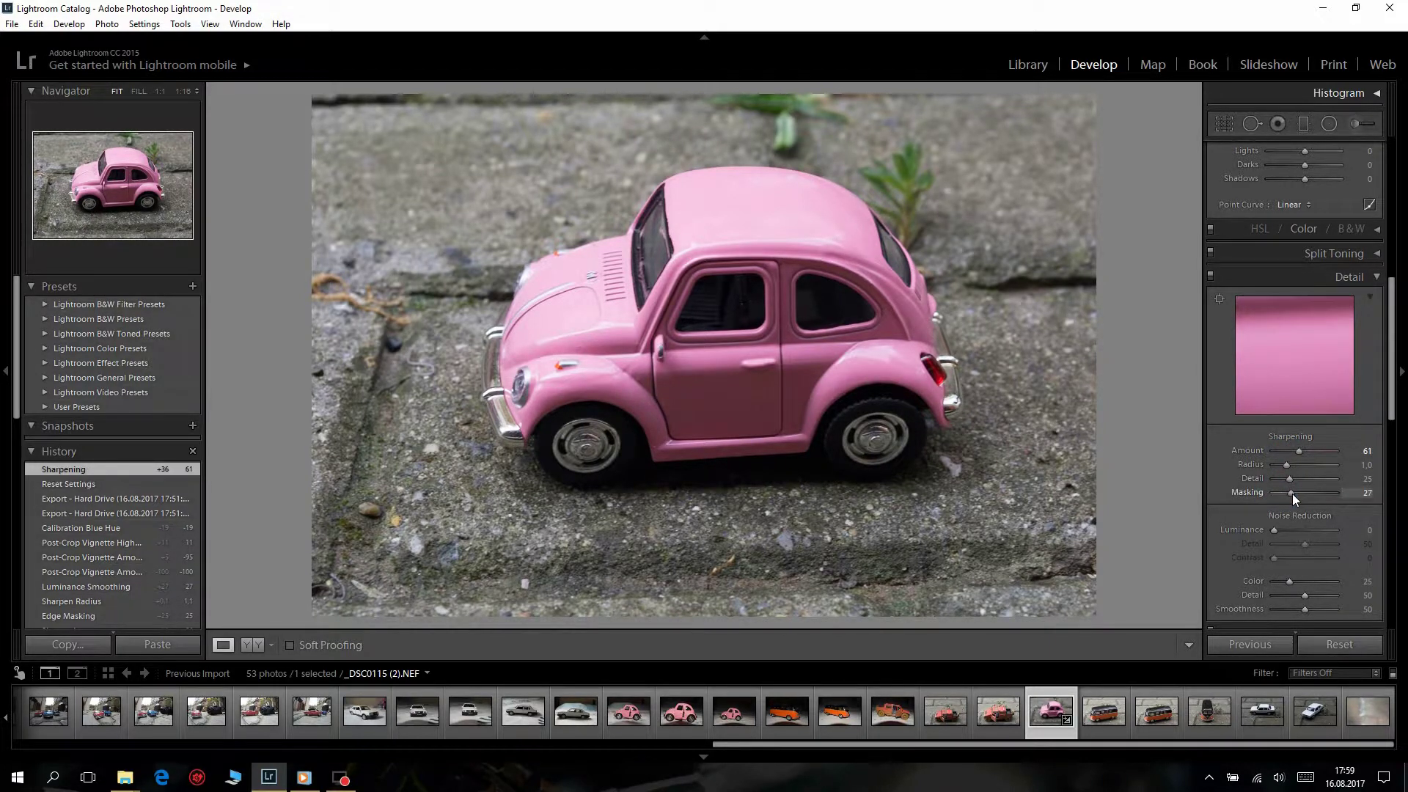
left_click(1288, 465)
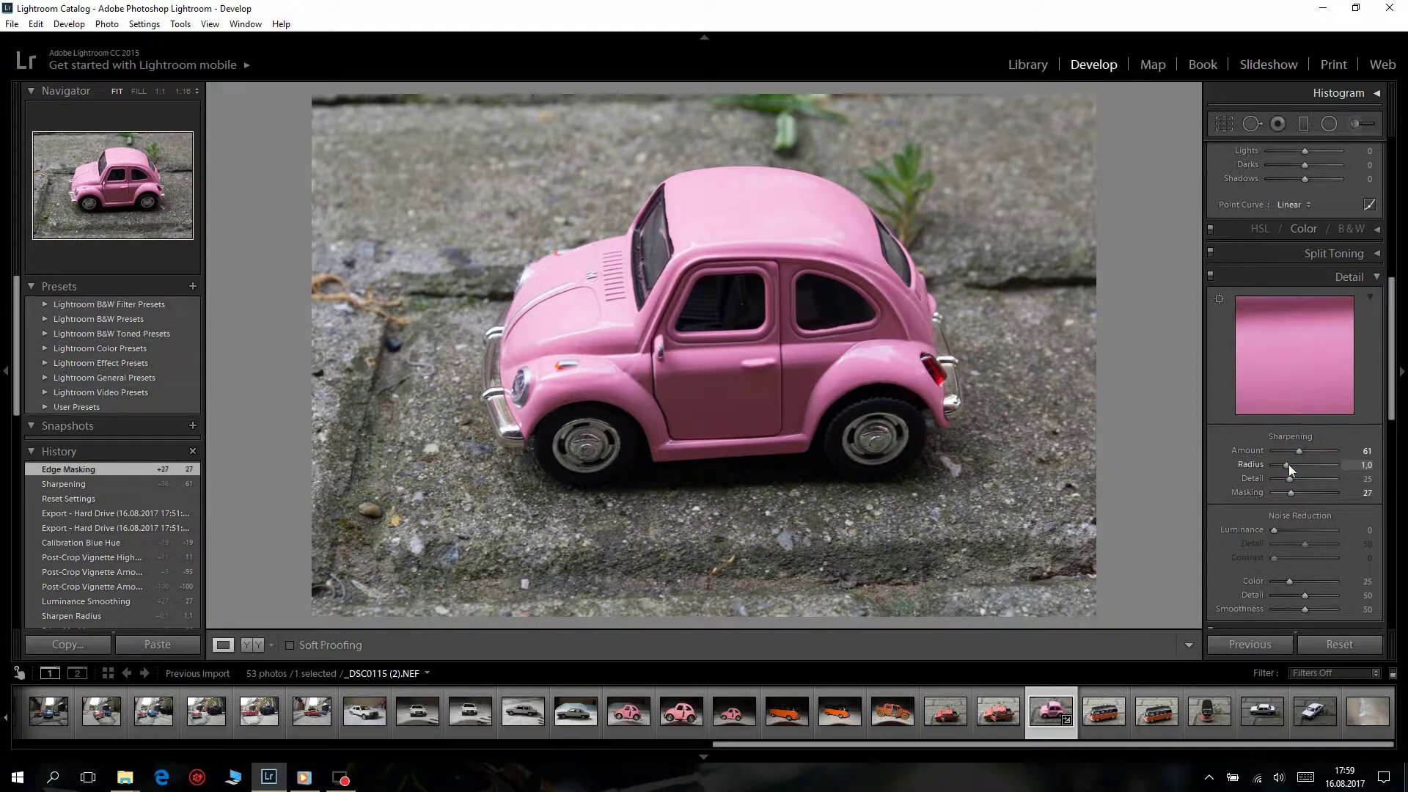
left_click_drag(1390, 403, 1393, 212)
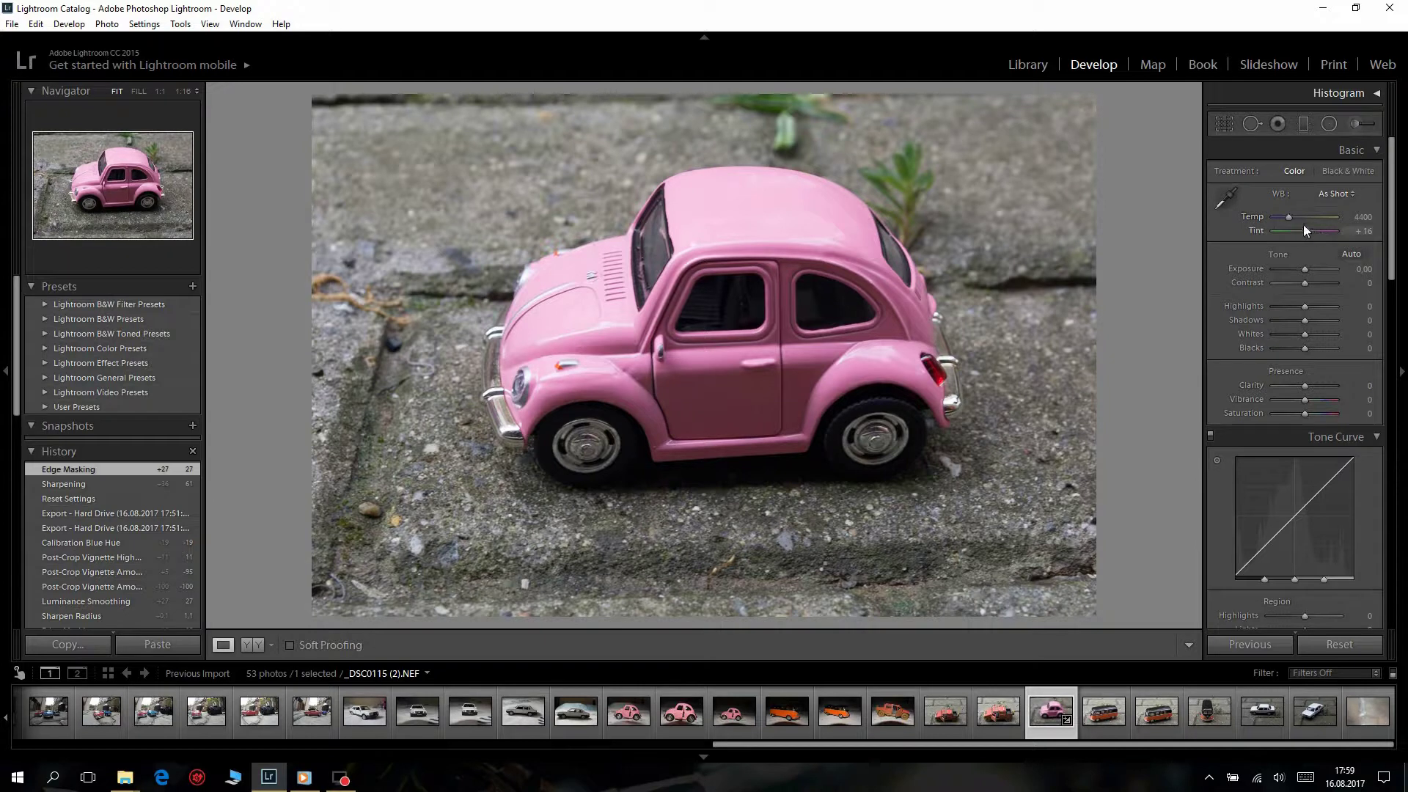
- In Basic, set Temp 13941, Contrast +29, Highlights −21 and Clarity +57
left_click_drag(1288, 217, 1321, 219)
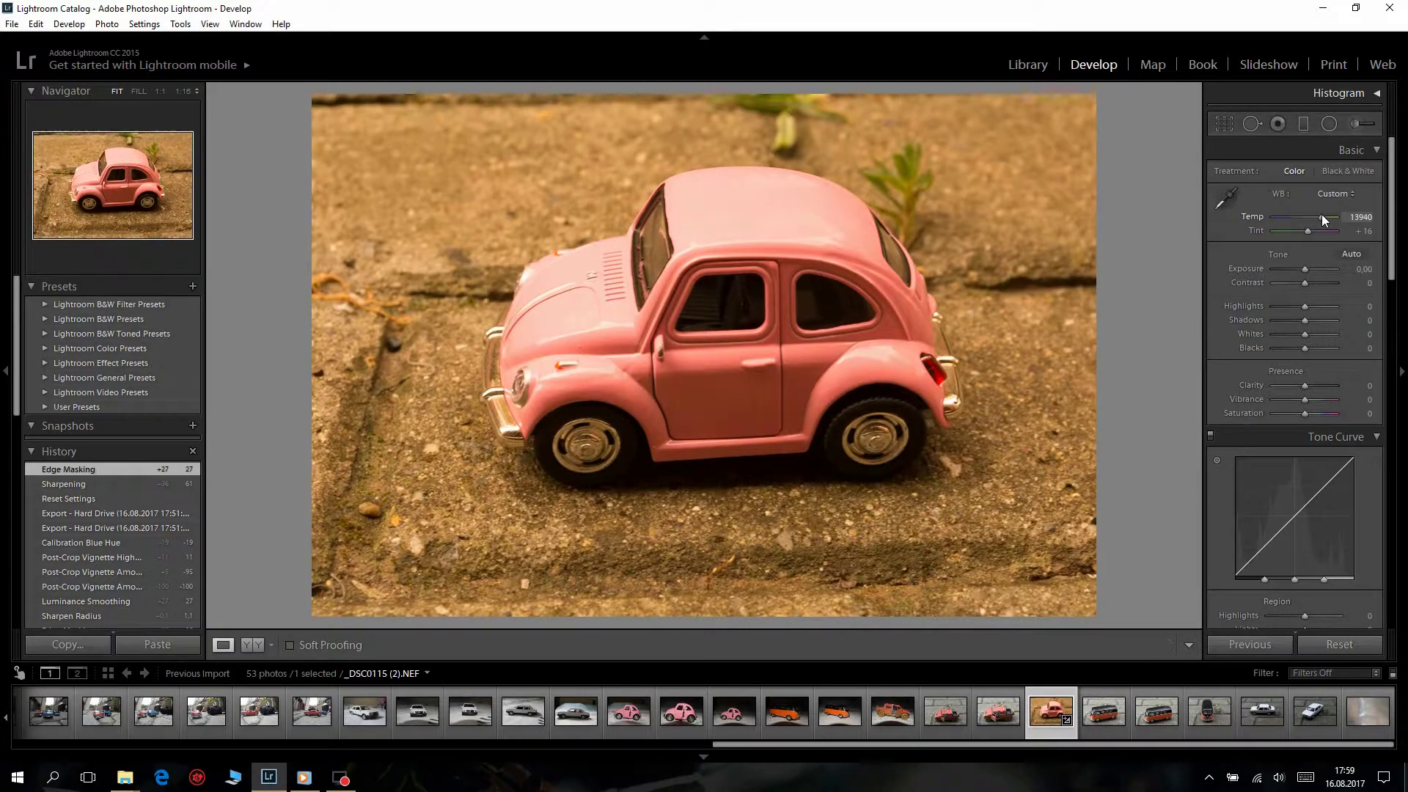
left_click_drag(1308, 245, 1311, 286)
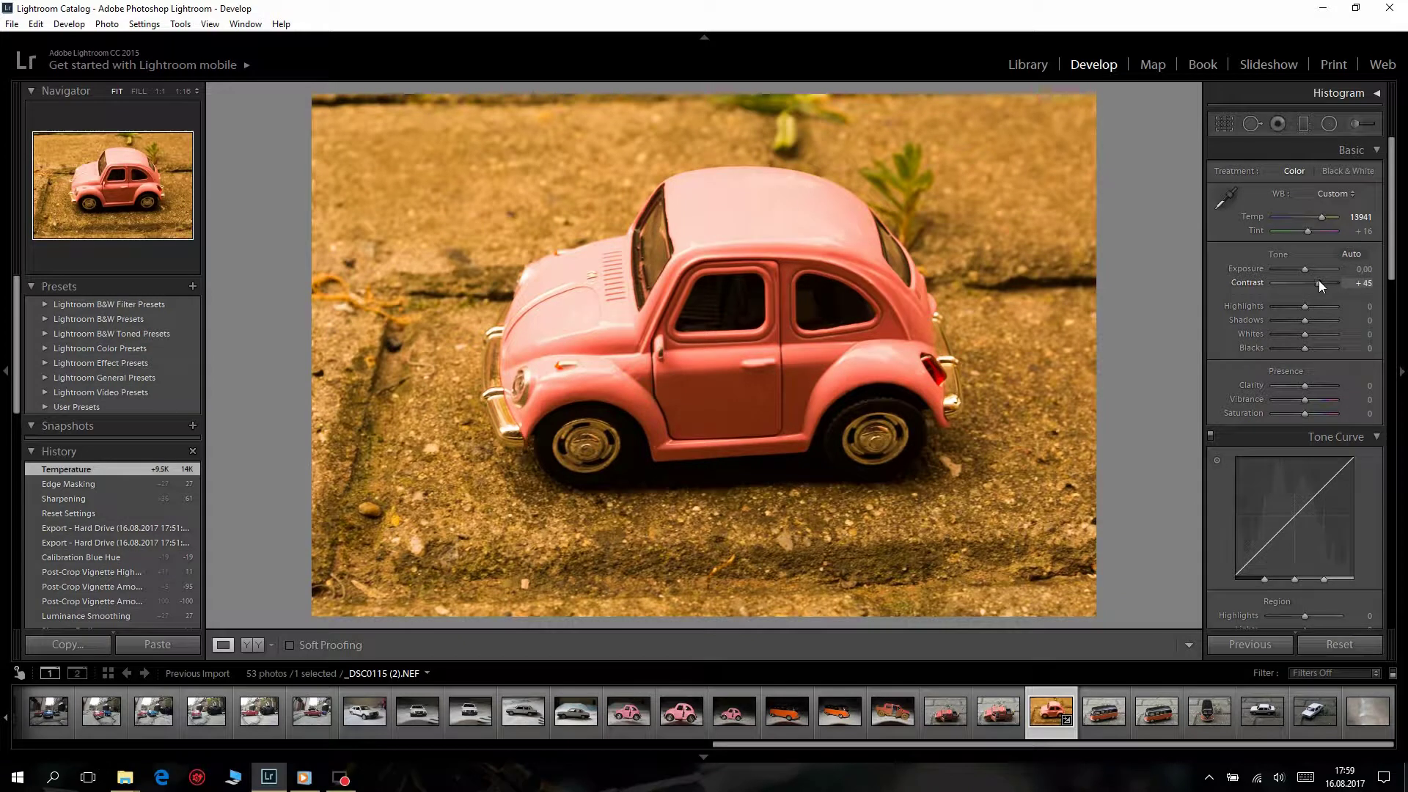
left_click_drag(1315, 281, 1304, 269)
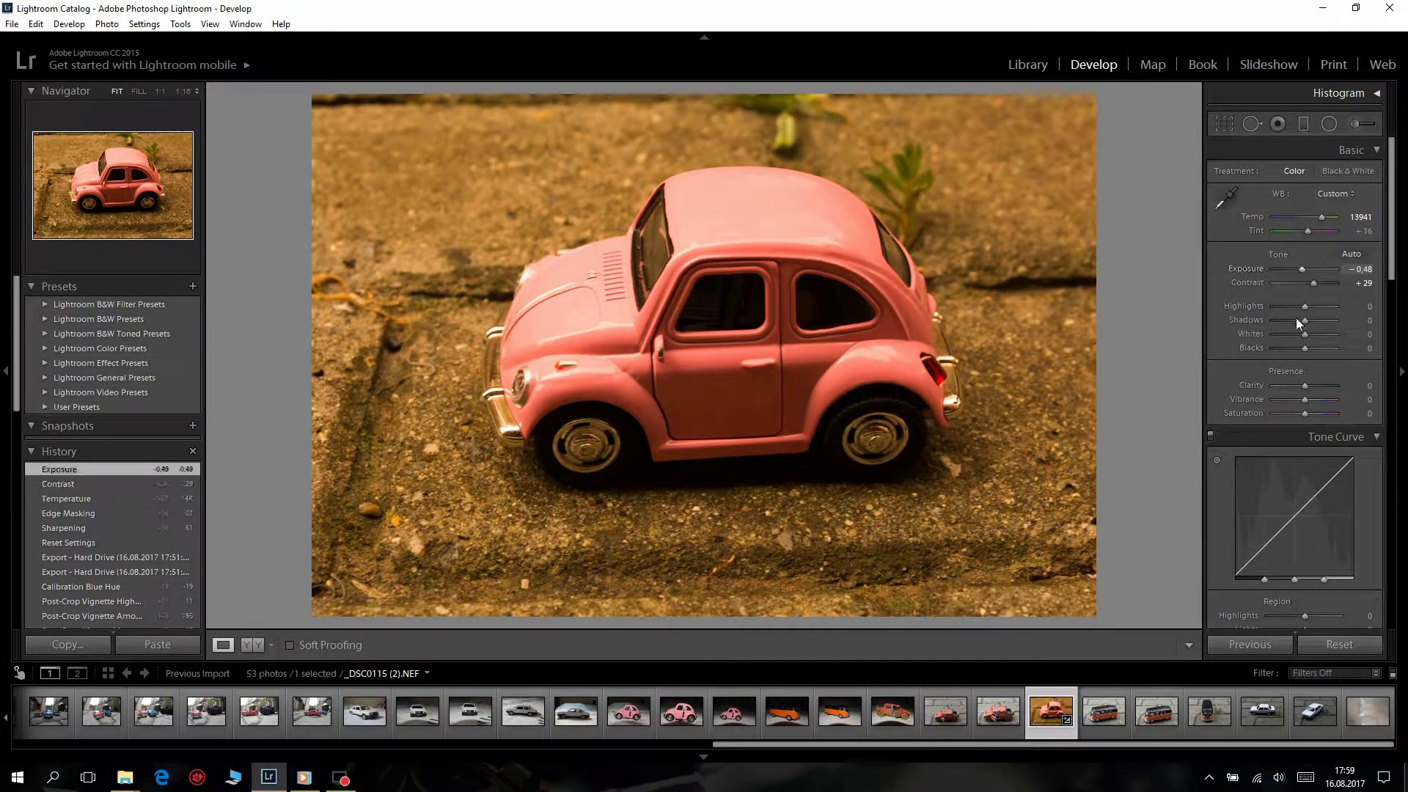
left_click_drag(1304, 307, 1300, 312)
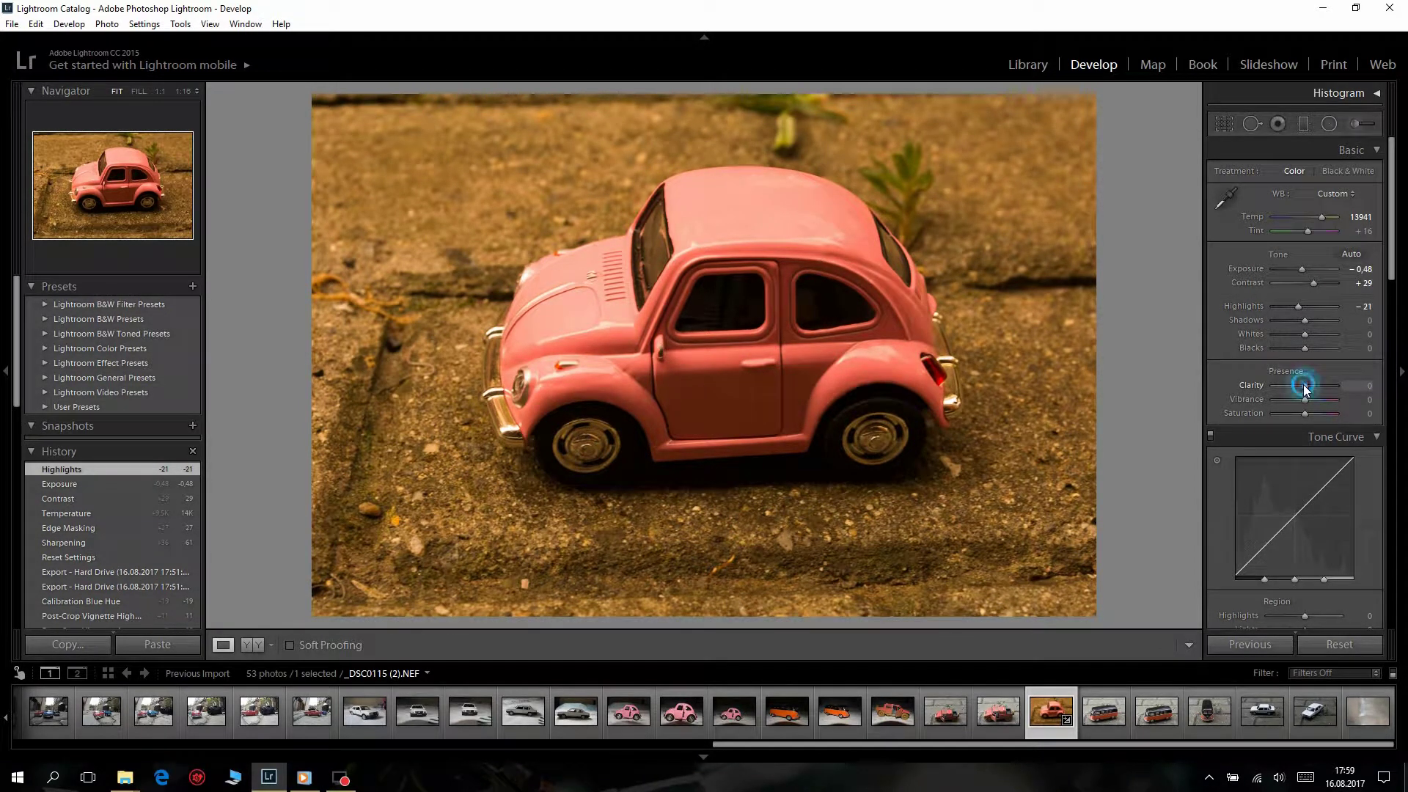
left_click_drag(1308, 385, 1321, 386)
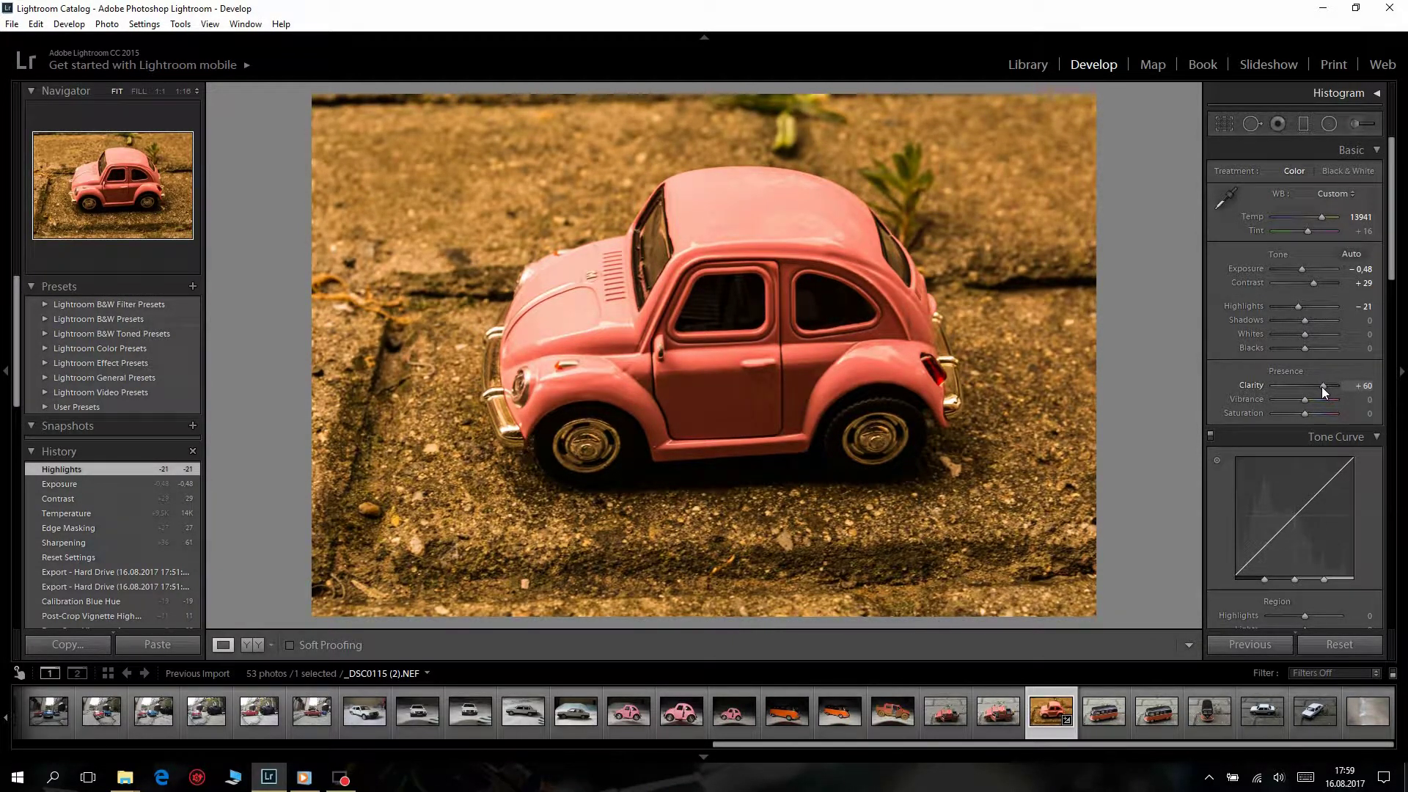
left_click(1395, 283)
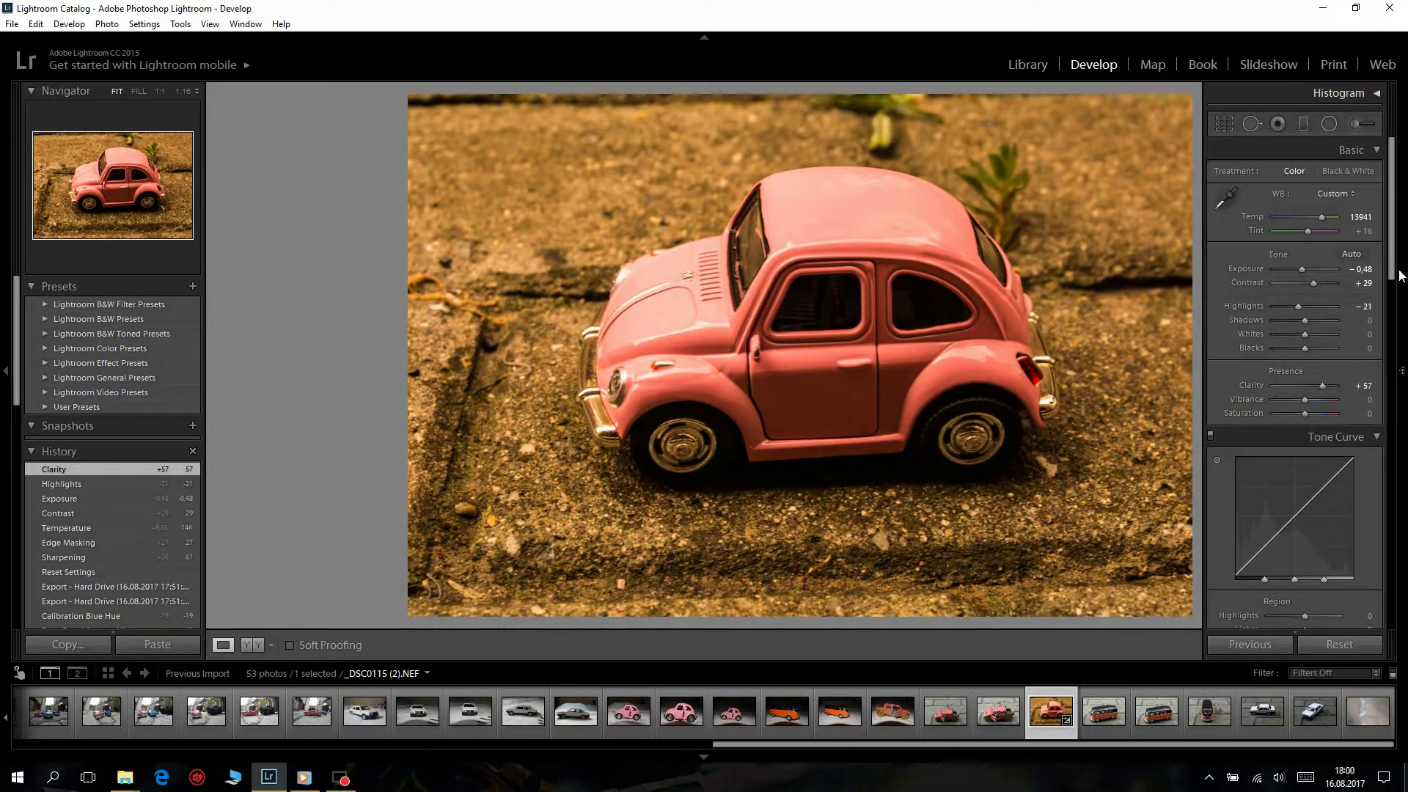
left_click_drag(1393, 272, 1390, 561)
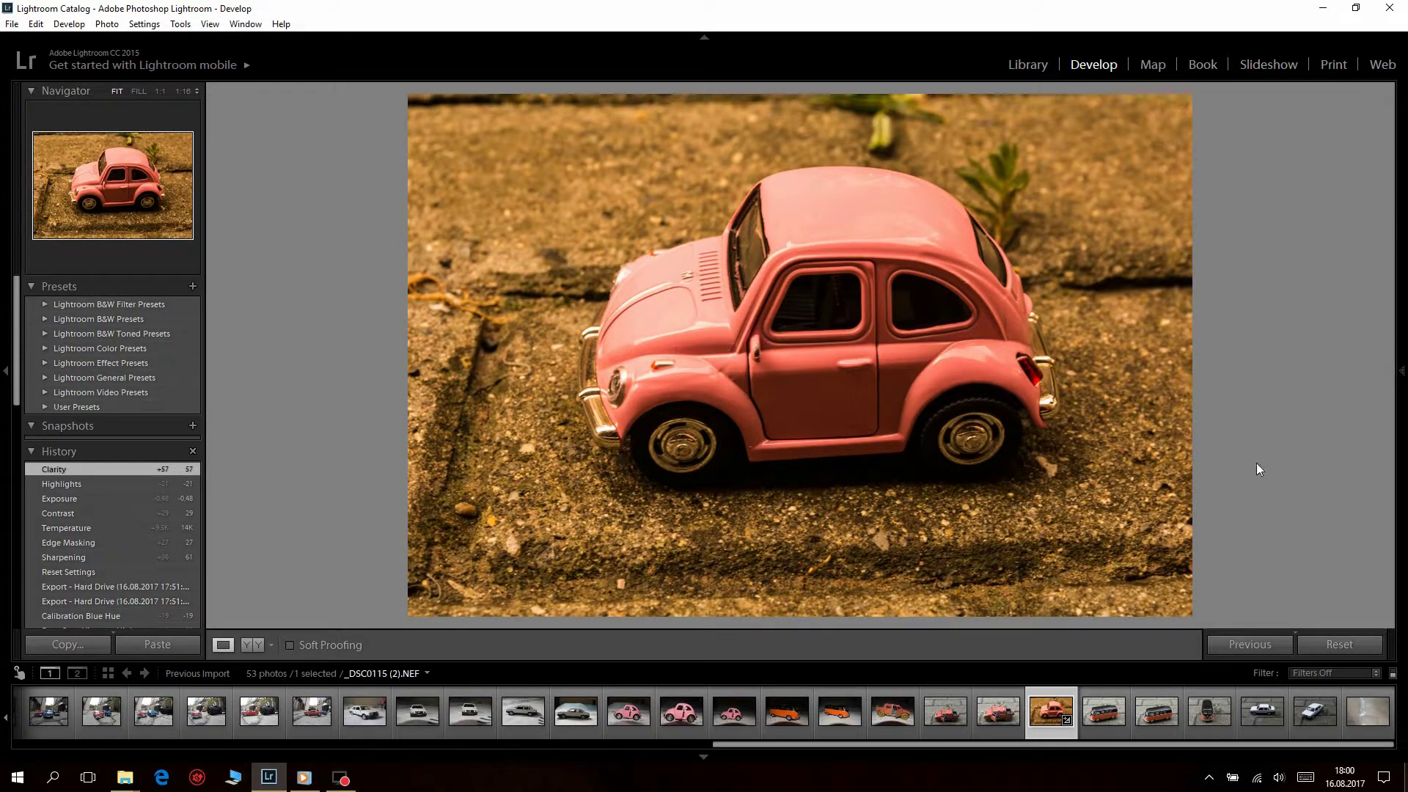
- Add a −36 post-crop vignette with Highlights raised to 26
mouse_move(1305, 446)
left_mouse_down()
mouse_move(1330, 446)
mouse_move(1295, 459)
left_mouse_up()
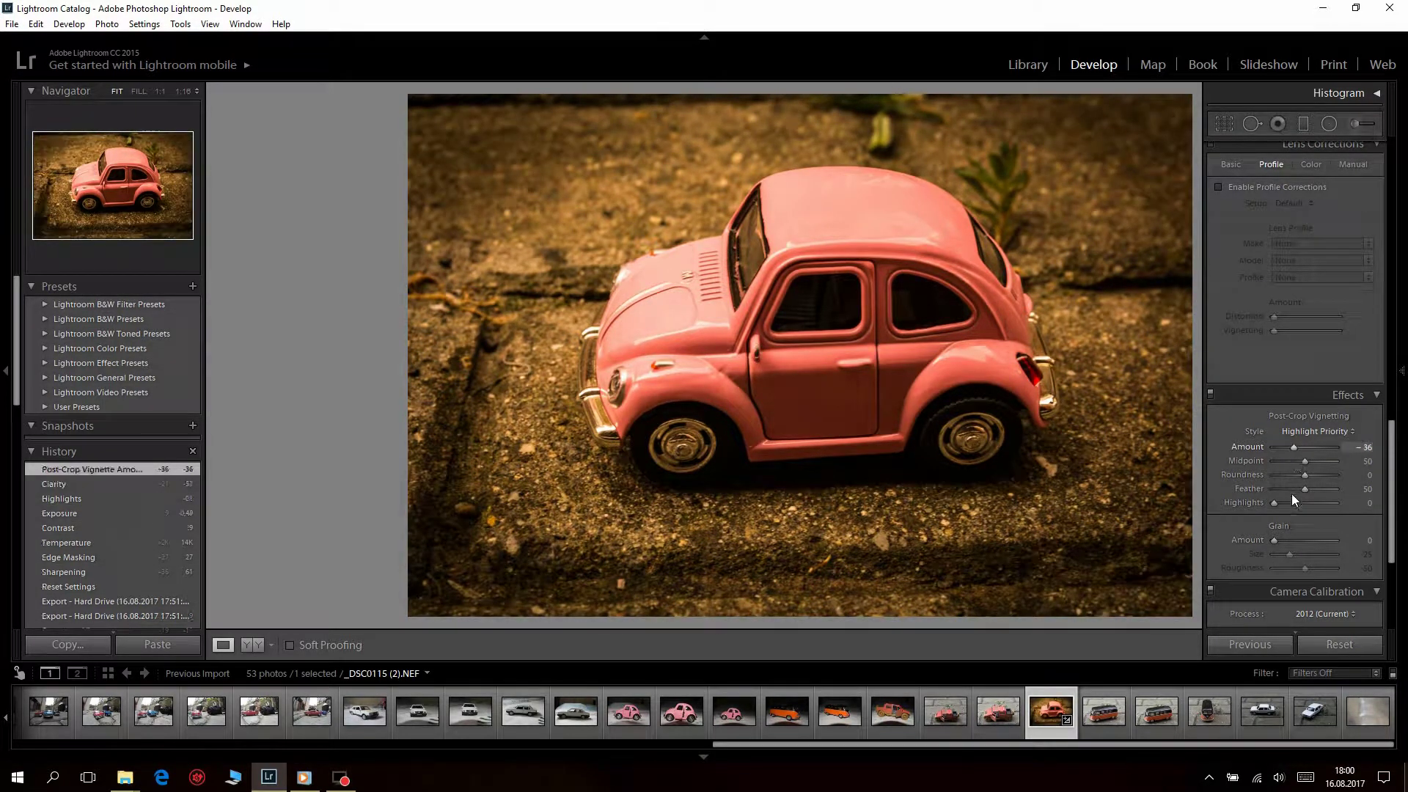
scroll(1390, 461, "down", 1)
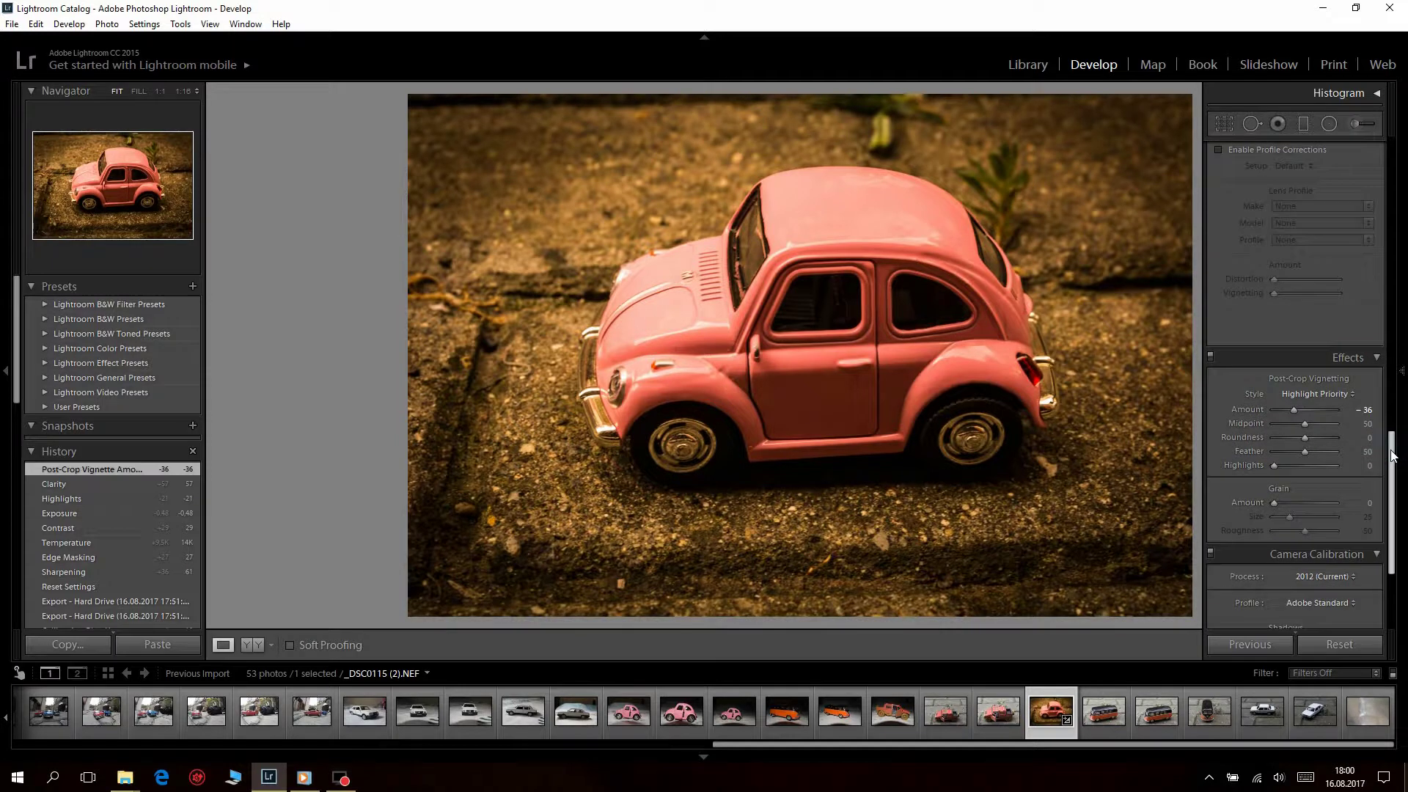
left_click_drag(1275, 470, 1291, 467)
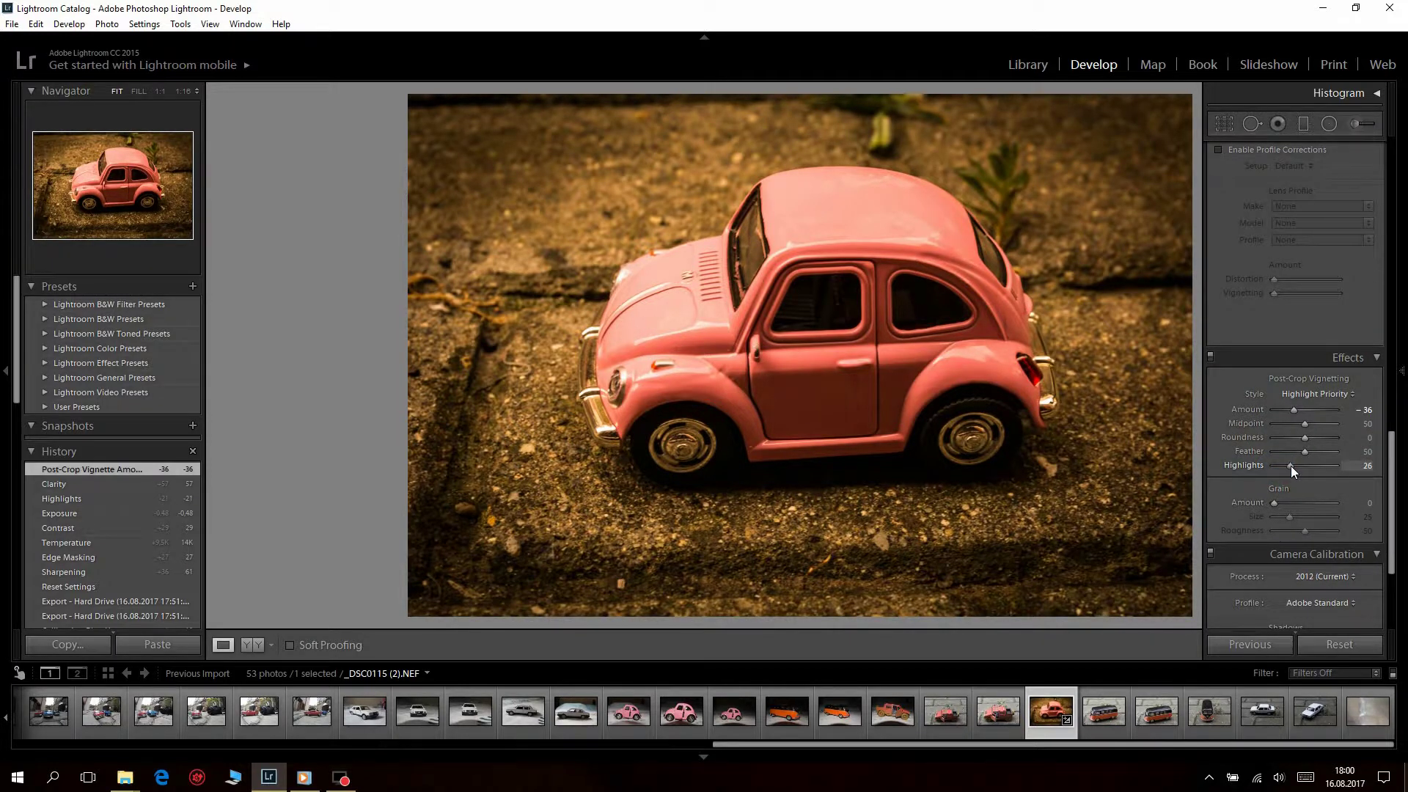
- Set the Camera Calibration Blue Primary Hue to −19
left_click_drag(1392, 440, 1395, 521)
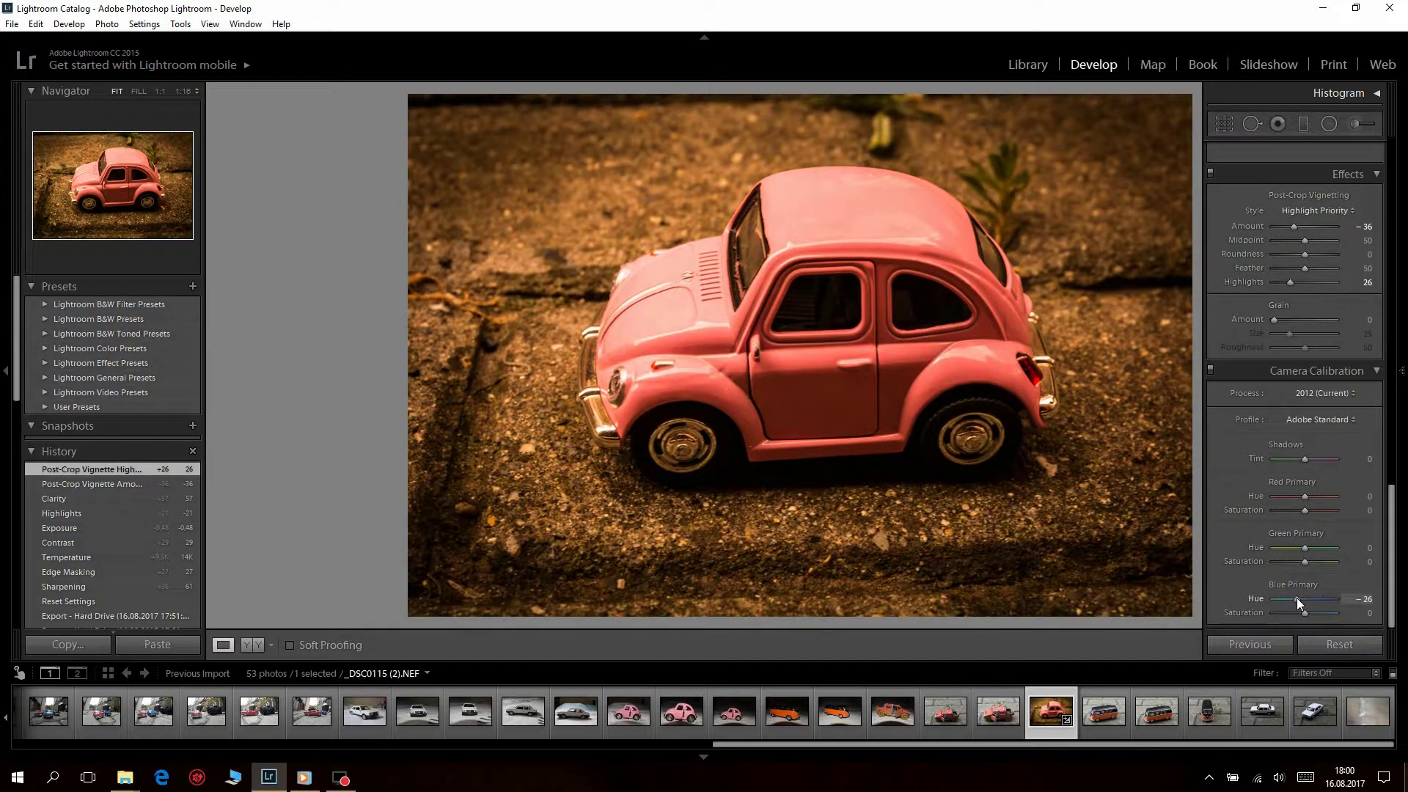
left_click_drag(1296, 599, 1297, 599)
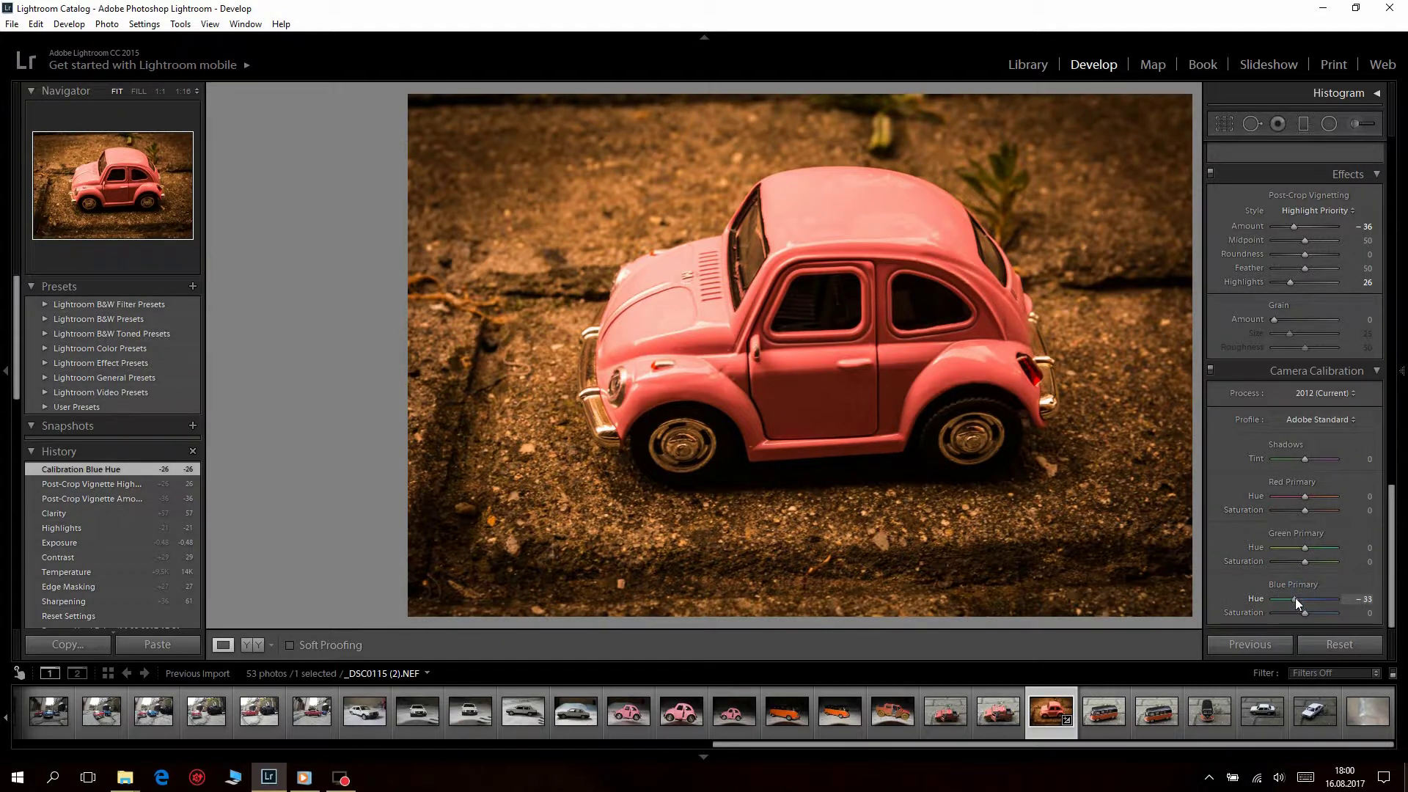
left_click_drag(1300, 598, 1299, 598)
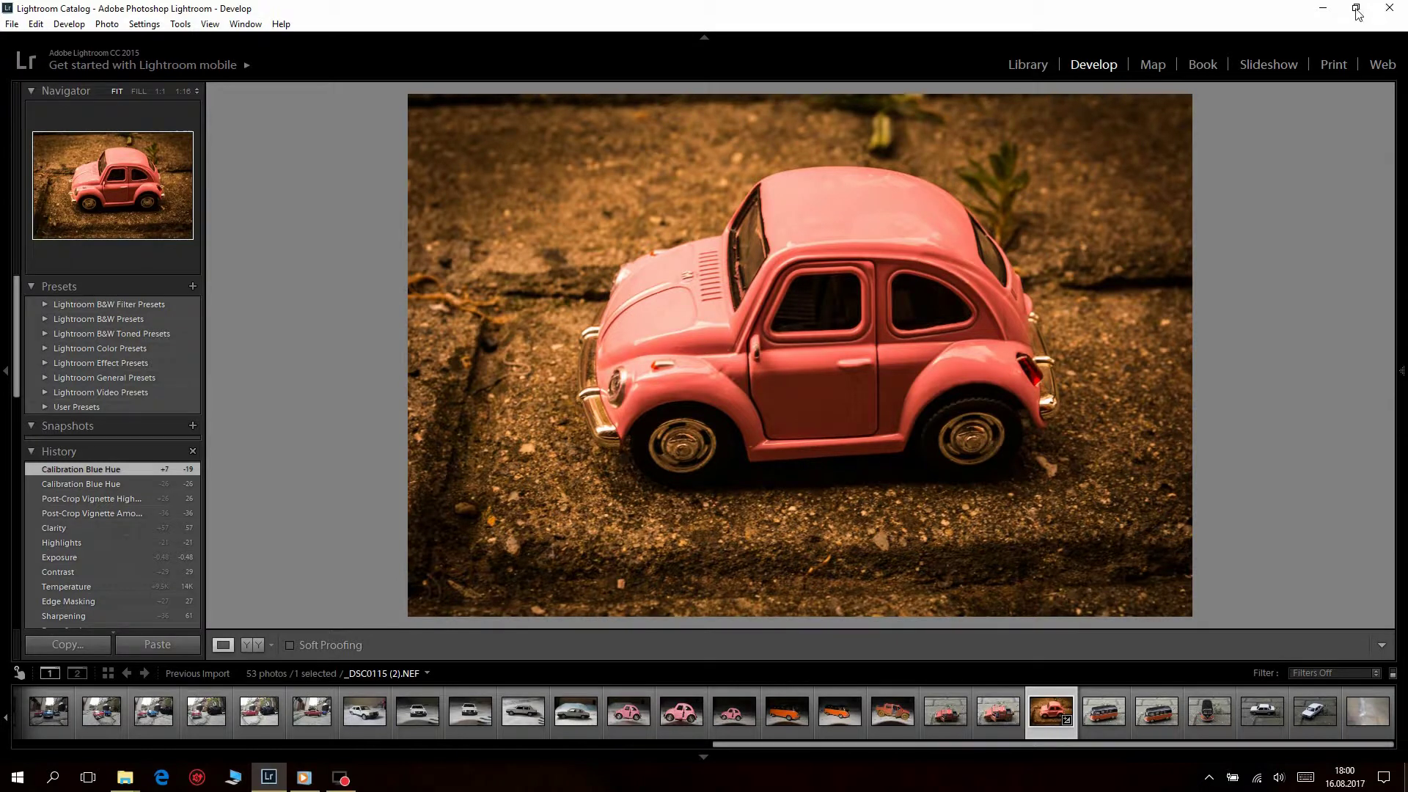
- In Library's Export dialog, confirm JPEG quality 100 and resolution 240
left_click(1037, 72)
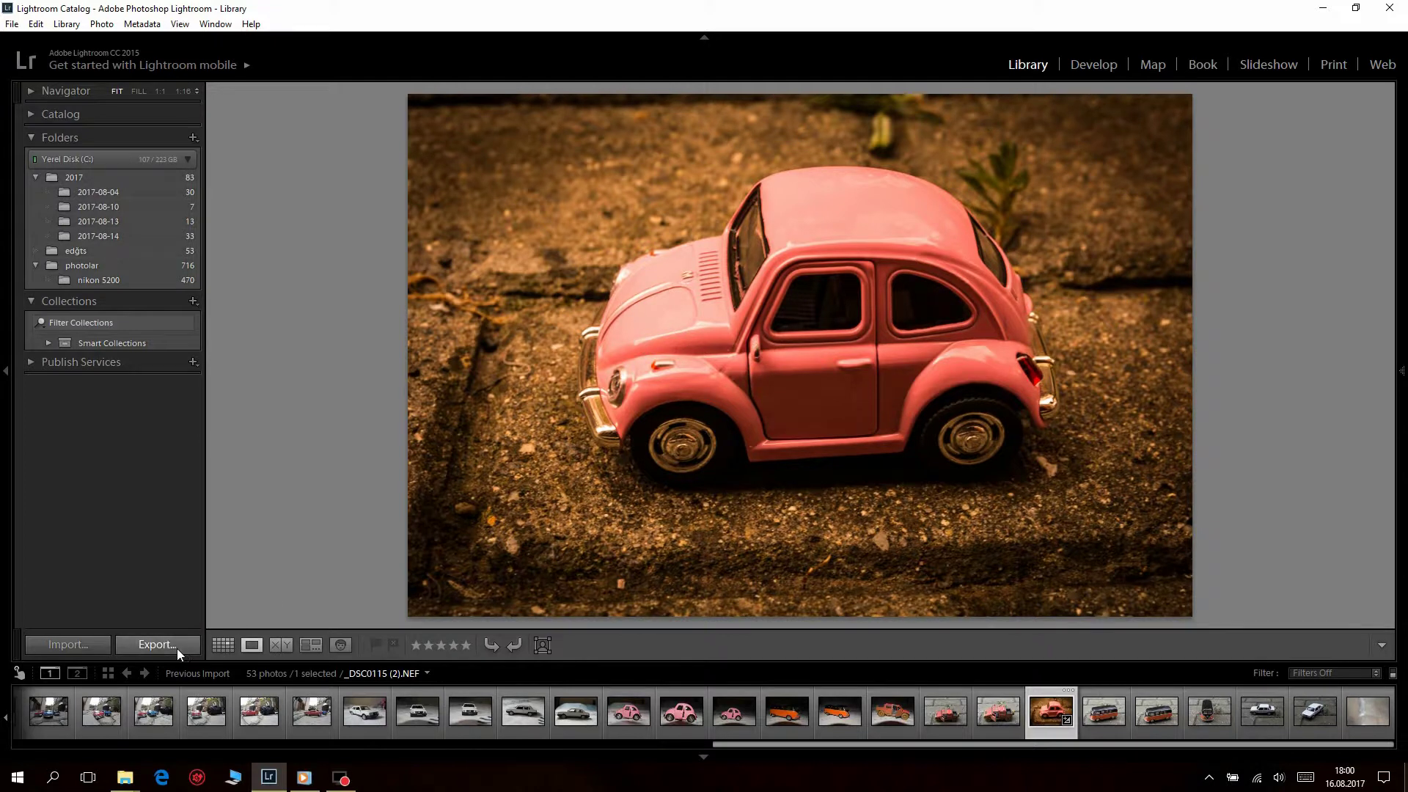
left_click(158, 644)
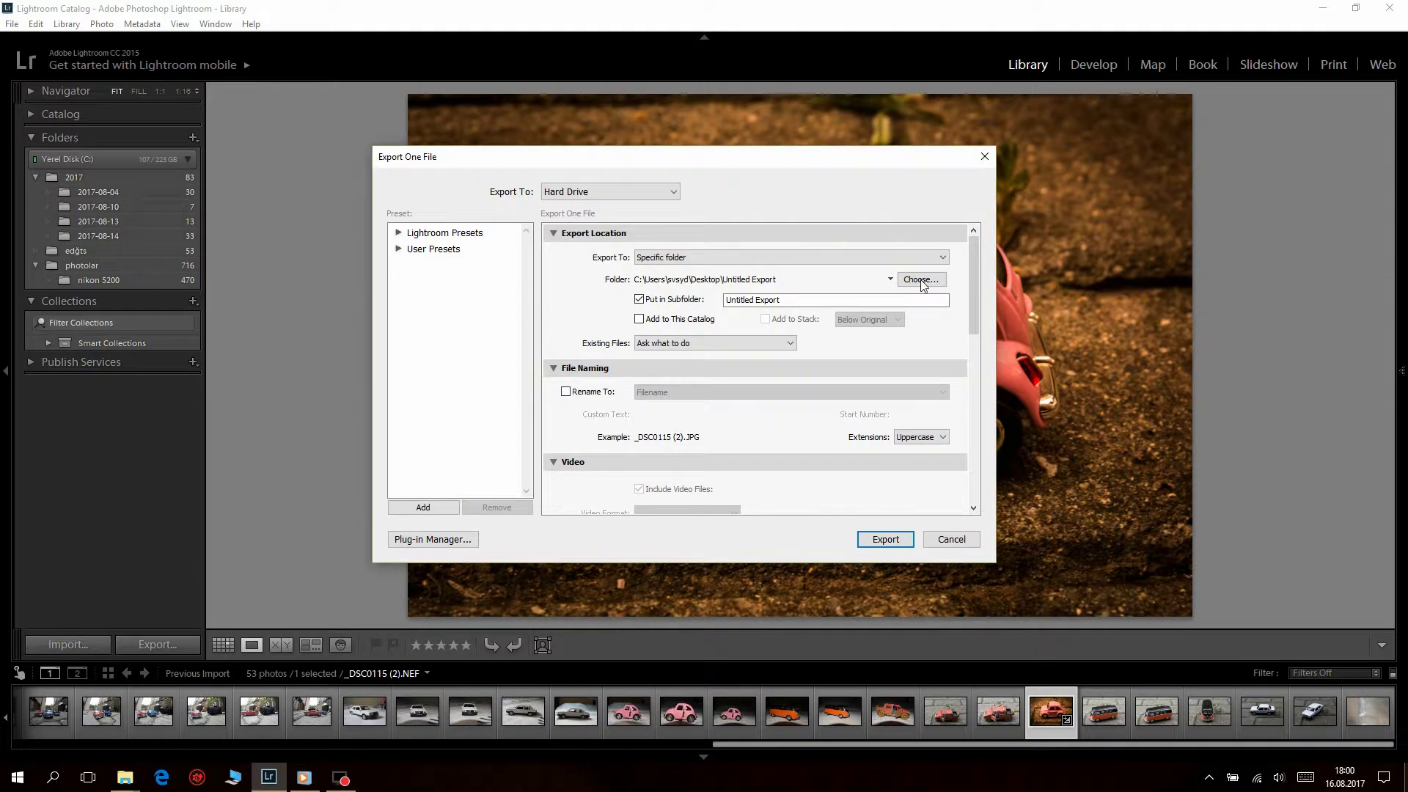
left_click_drag(974, 295, 972, 371)
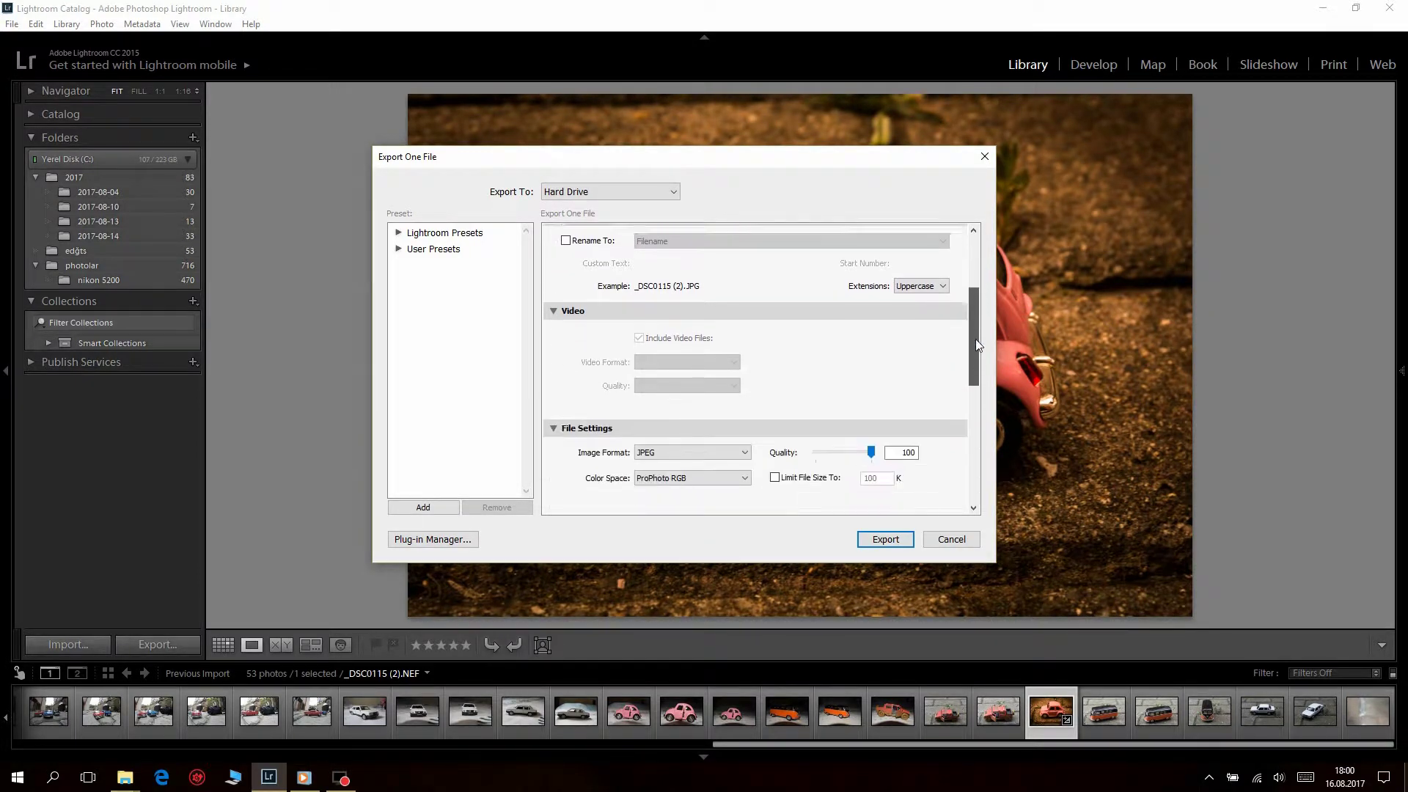
left_click(886, 343)
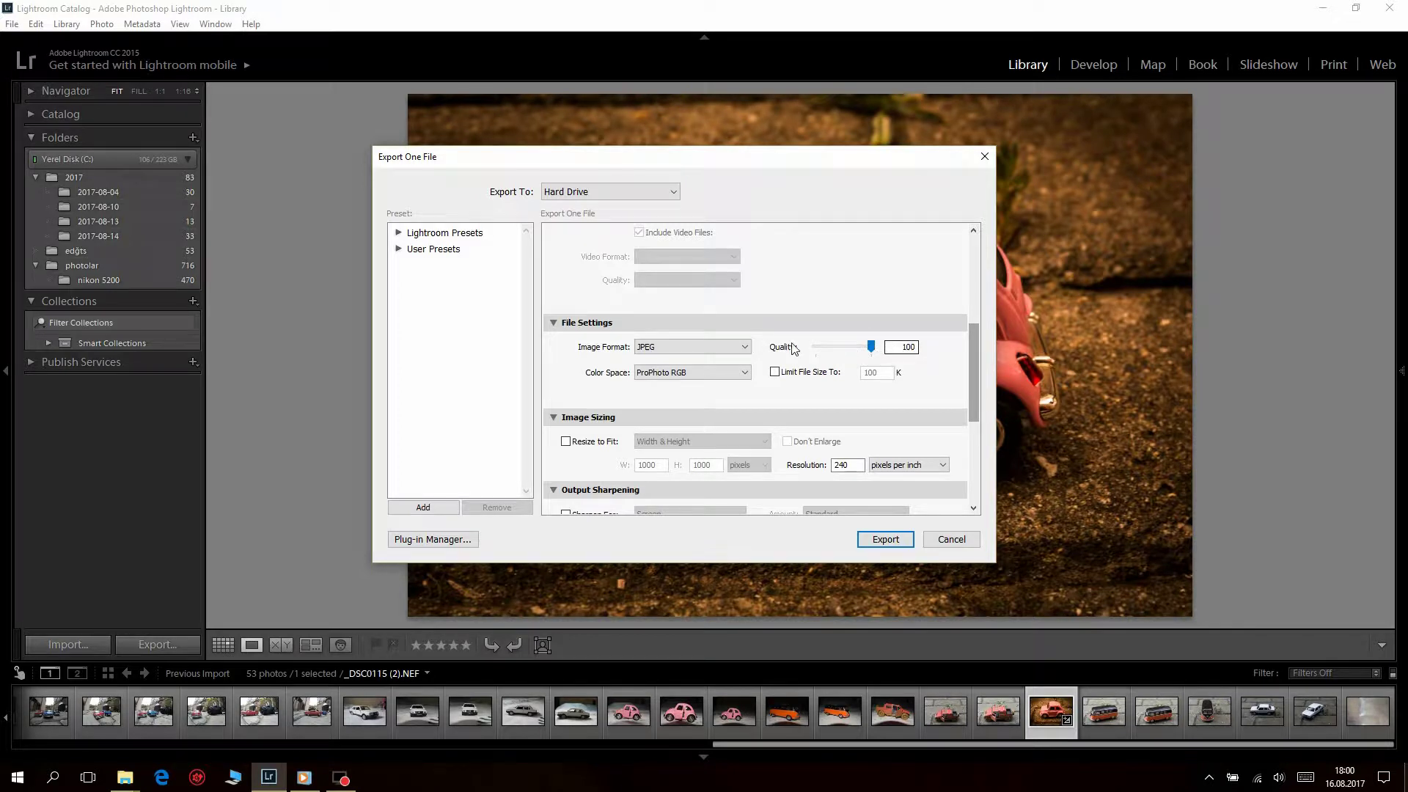
left_click_drag(977, 367, 975, 429)
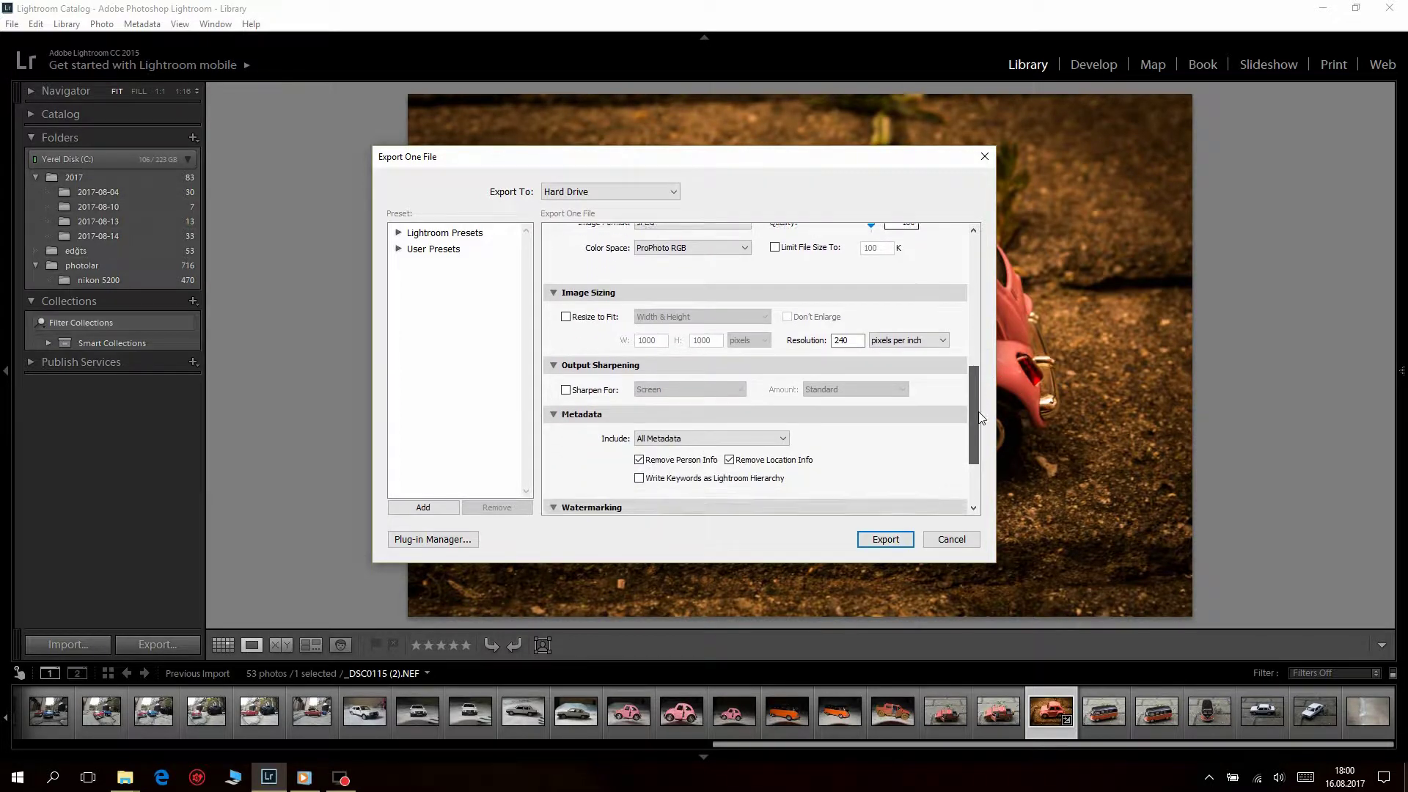
left_click(847, 282)
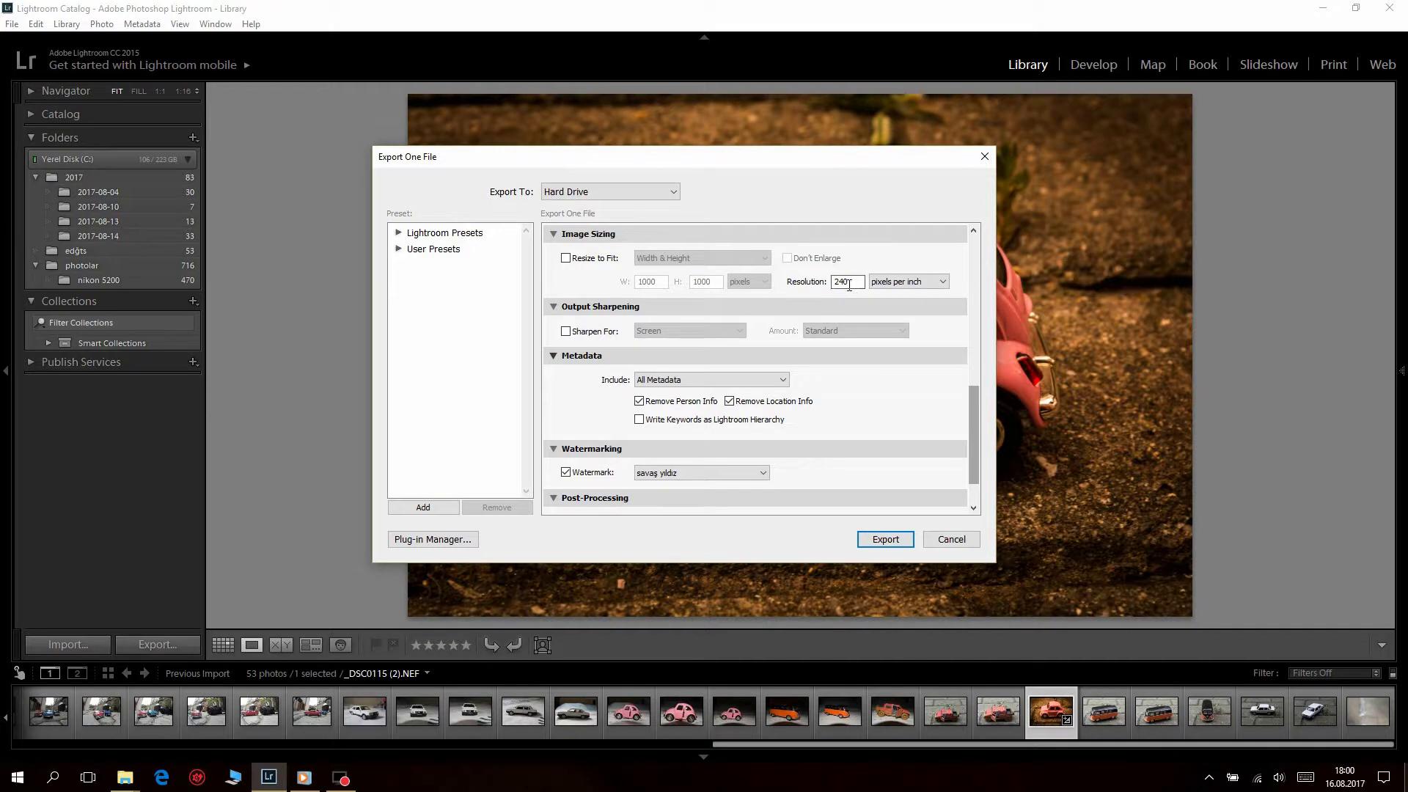
- Keep the existing watermark and export the photo under a unique file name
left_click(675, 478)
left_click(646, 487)
left_click_drag(976, 473, 975, 486)
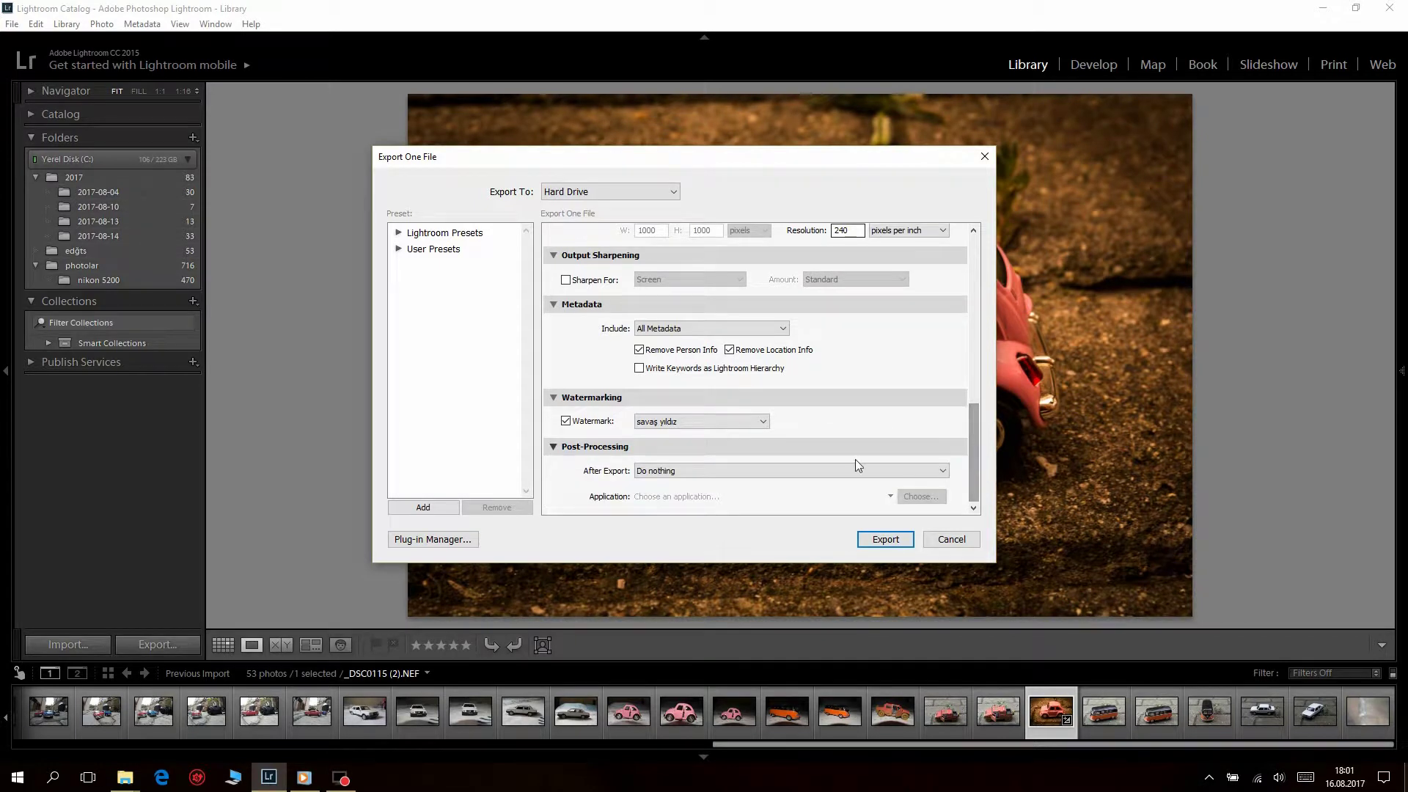
left_click(885, 540)
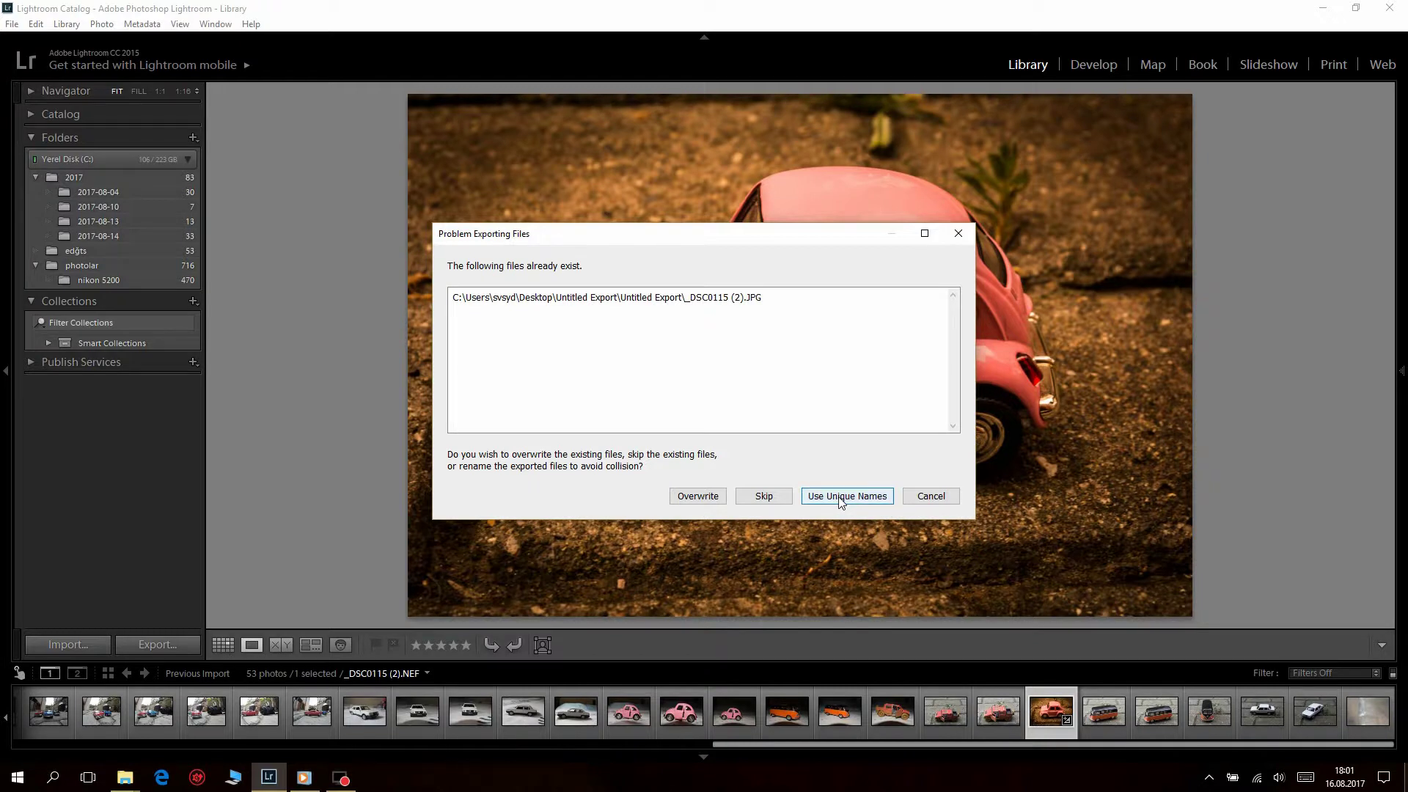
left_click(839, 495)
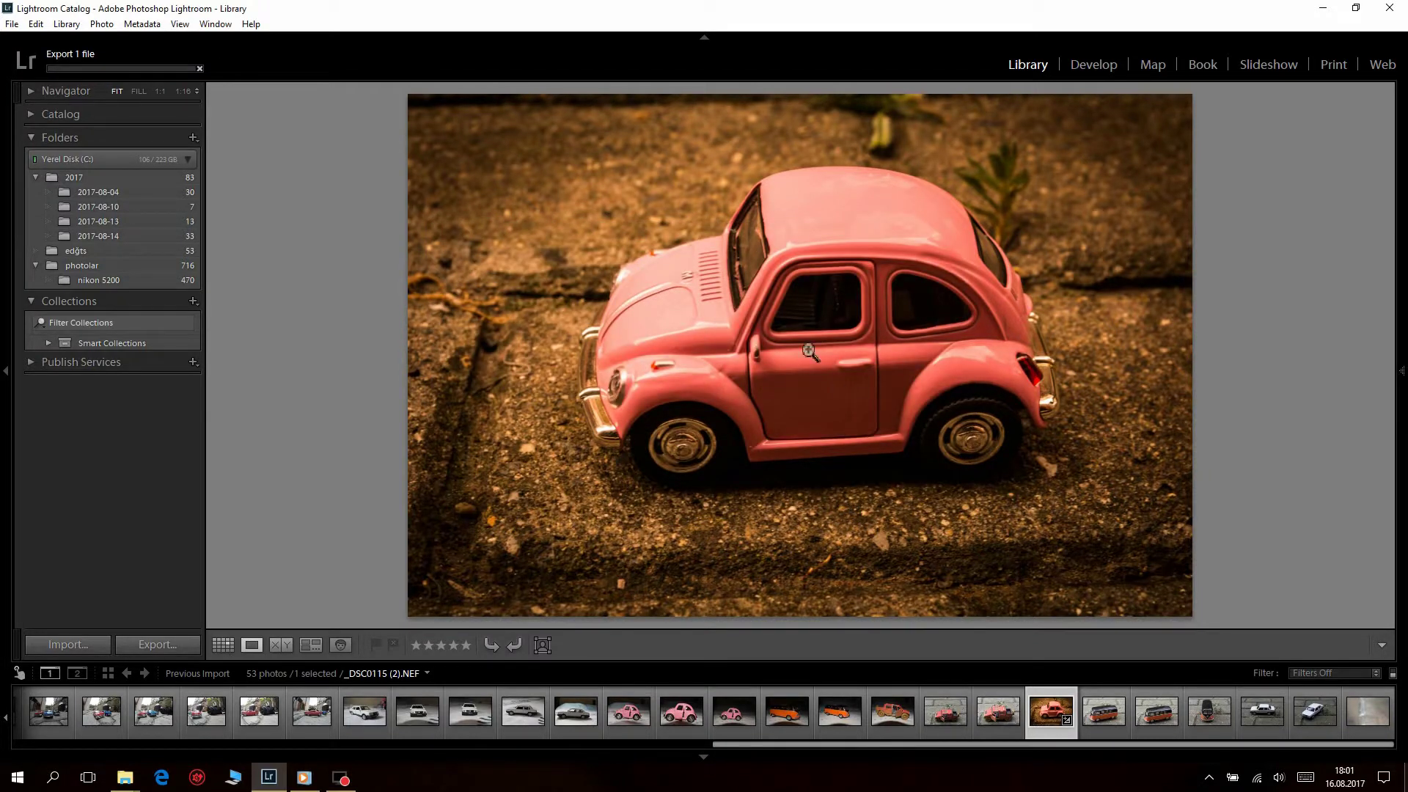
- Minimize Lightroom and open _DSC0115 (2) from the desktop's nested Untitled Export folder
left_click(1323, 9)
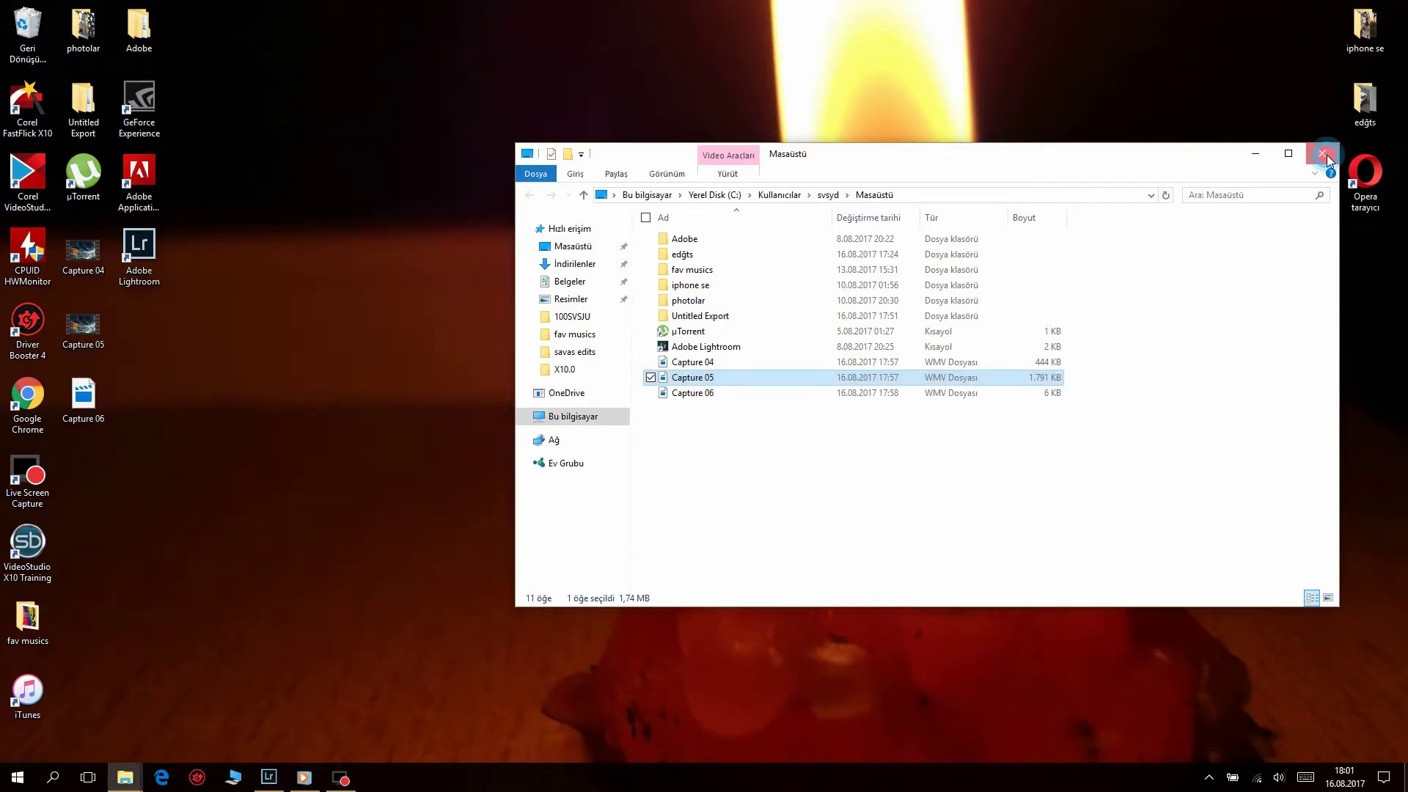
left_click(1325, 155)
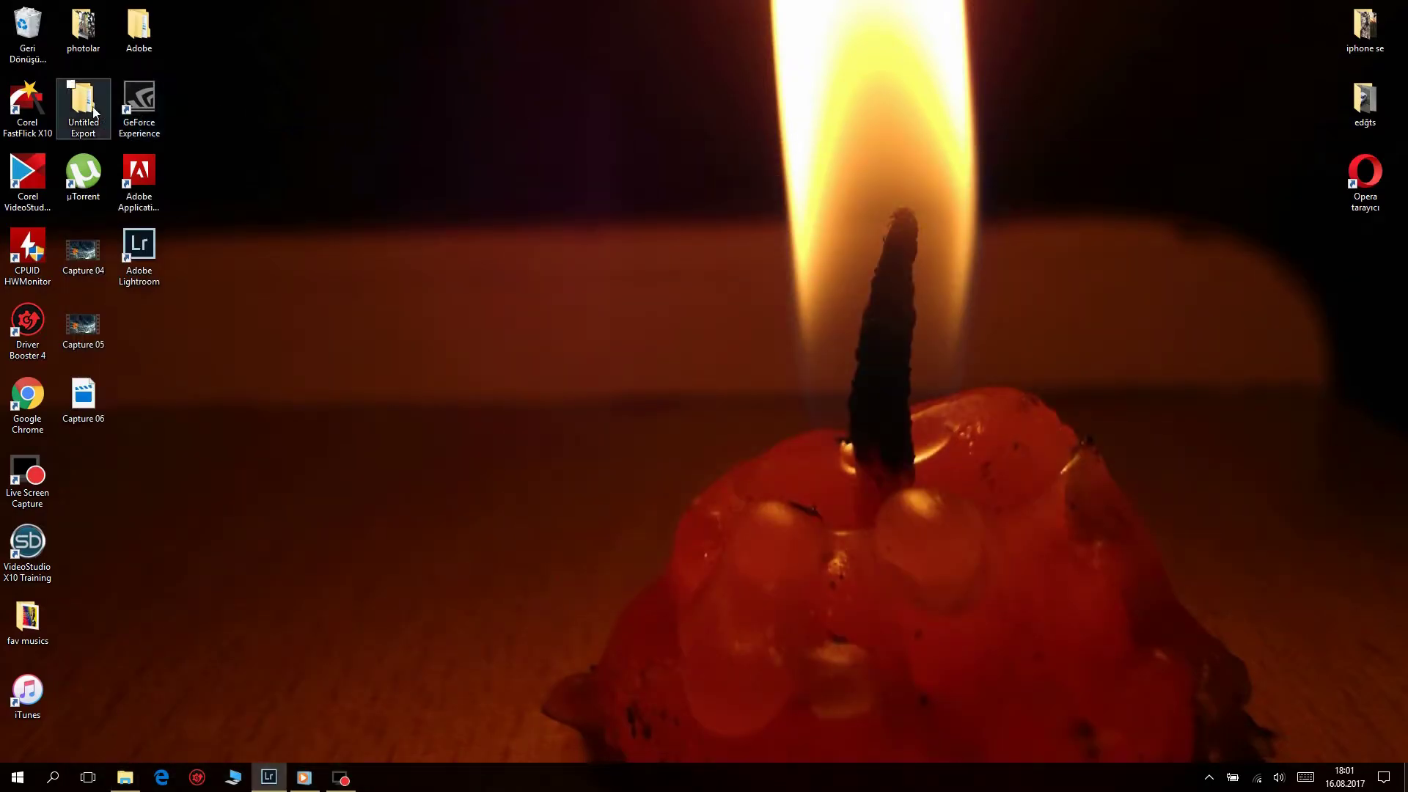
double_click(89, 113)
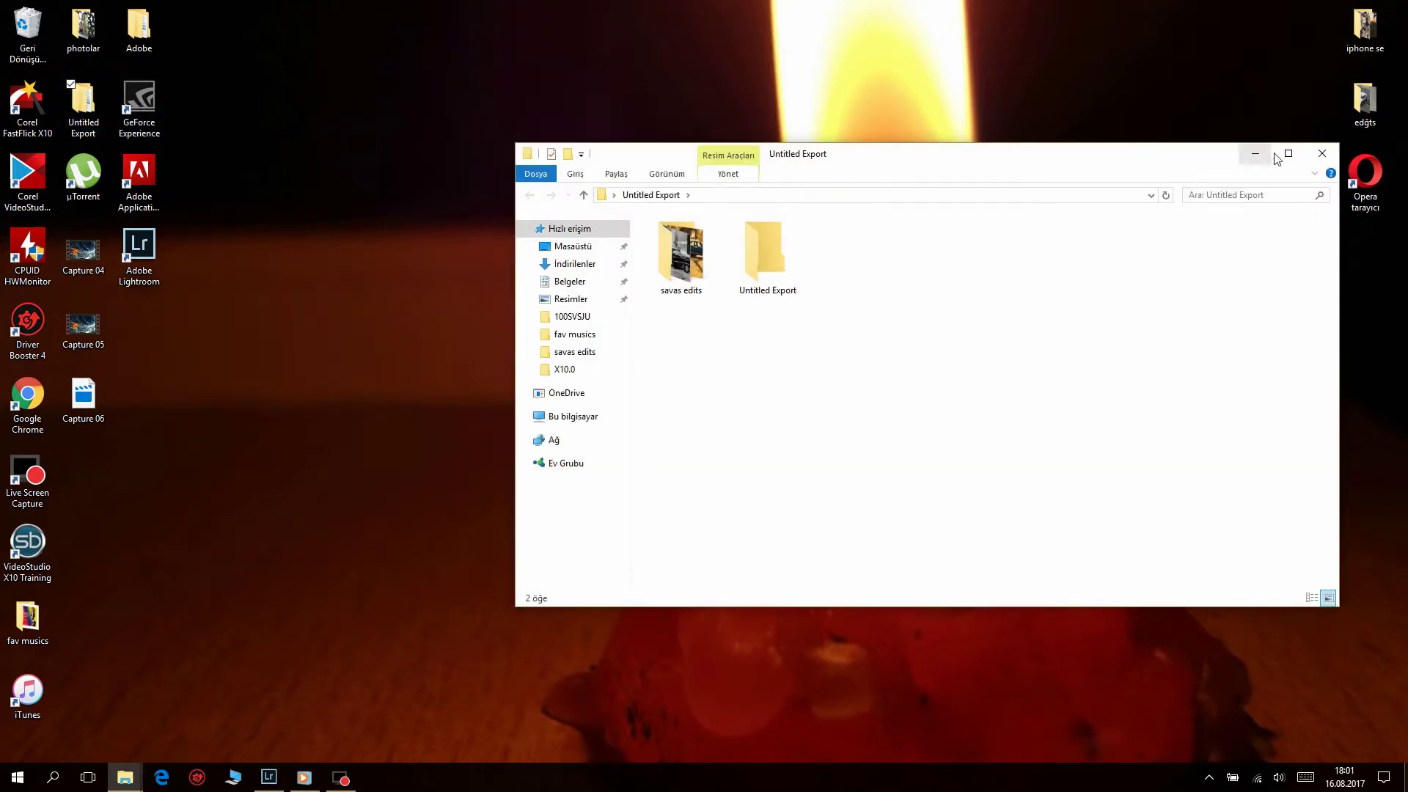
left_click(1288, 155)
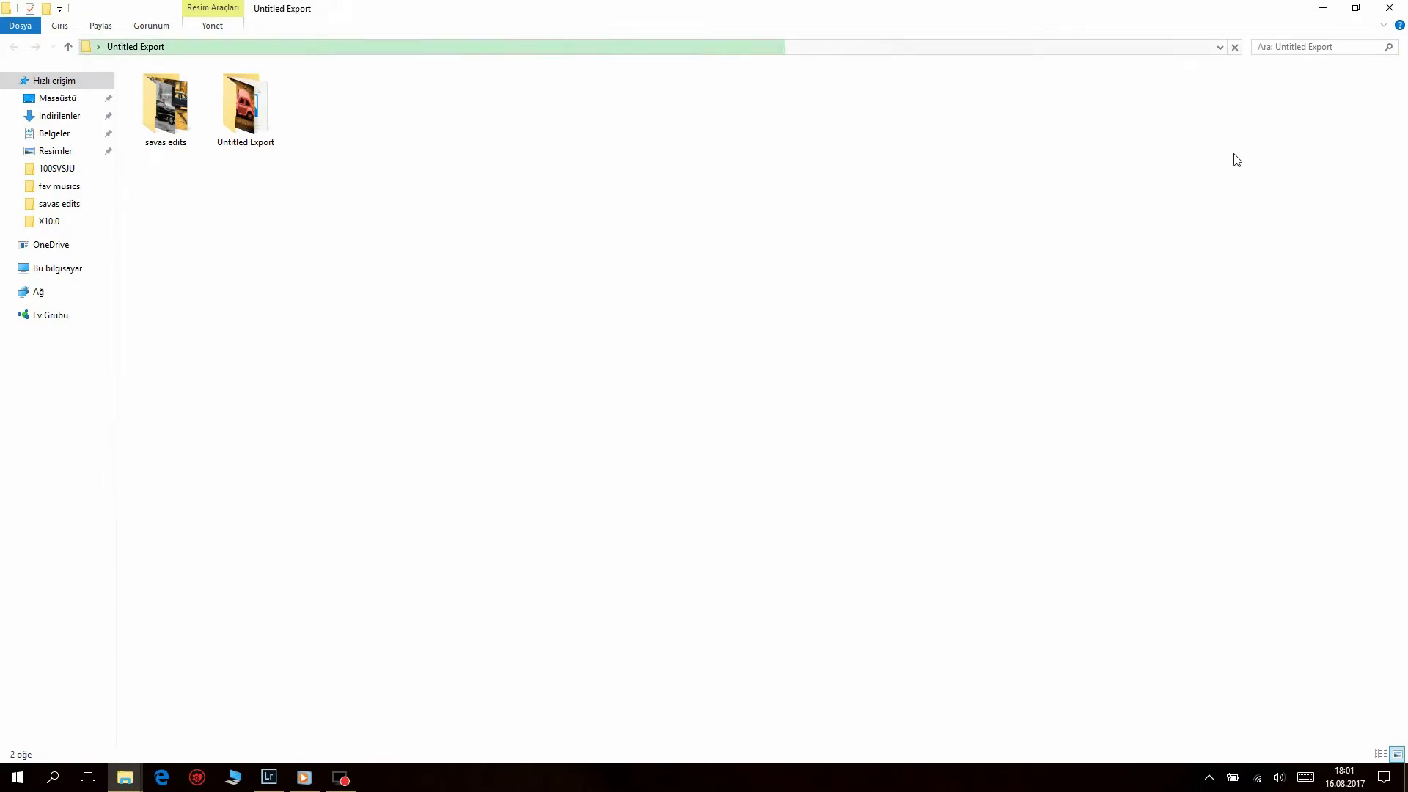
double_click(246, 117)
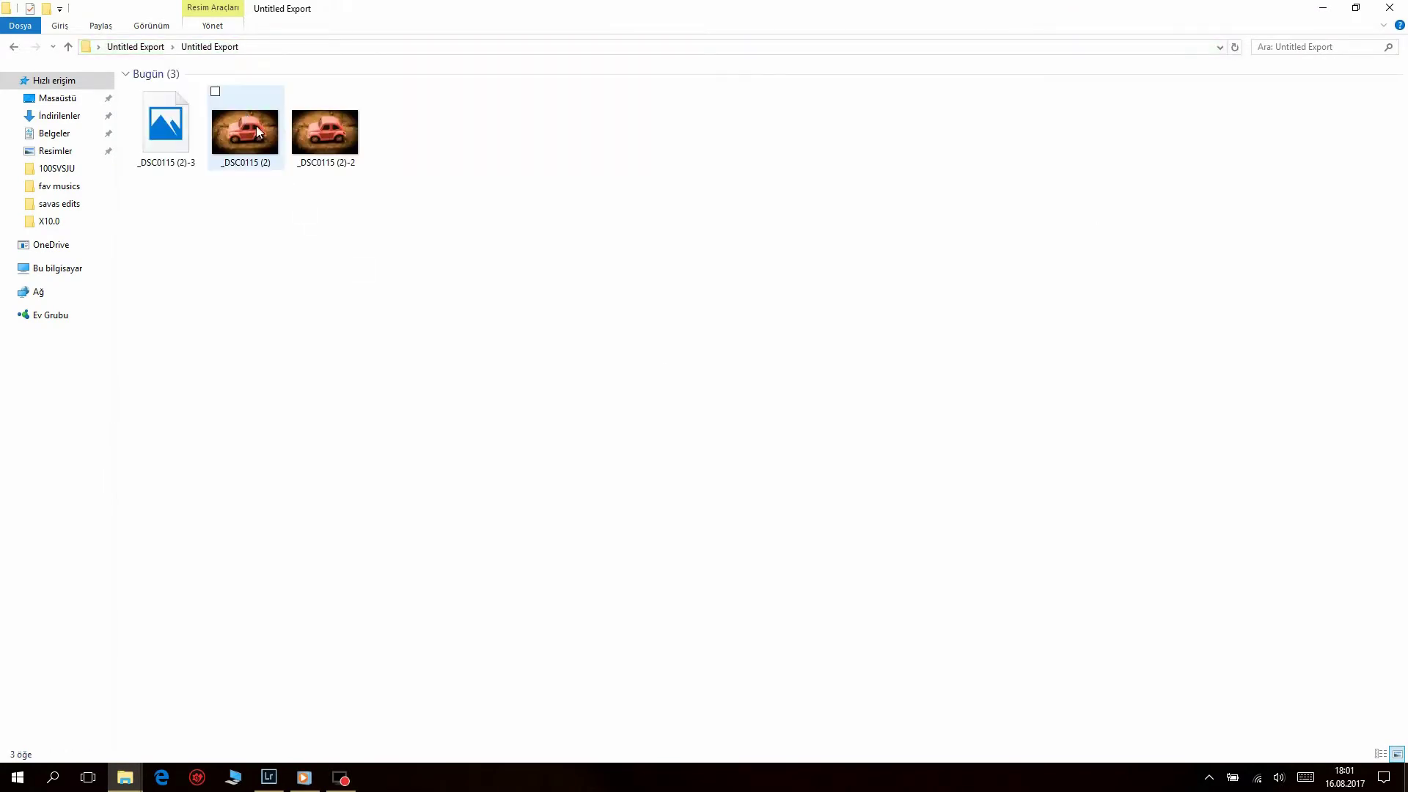
double_click(171, 124)
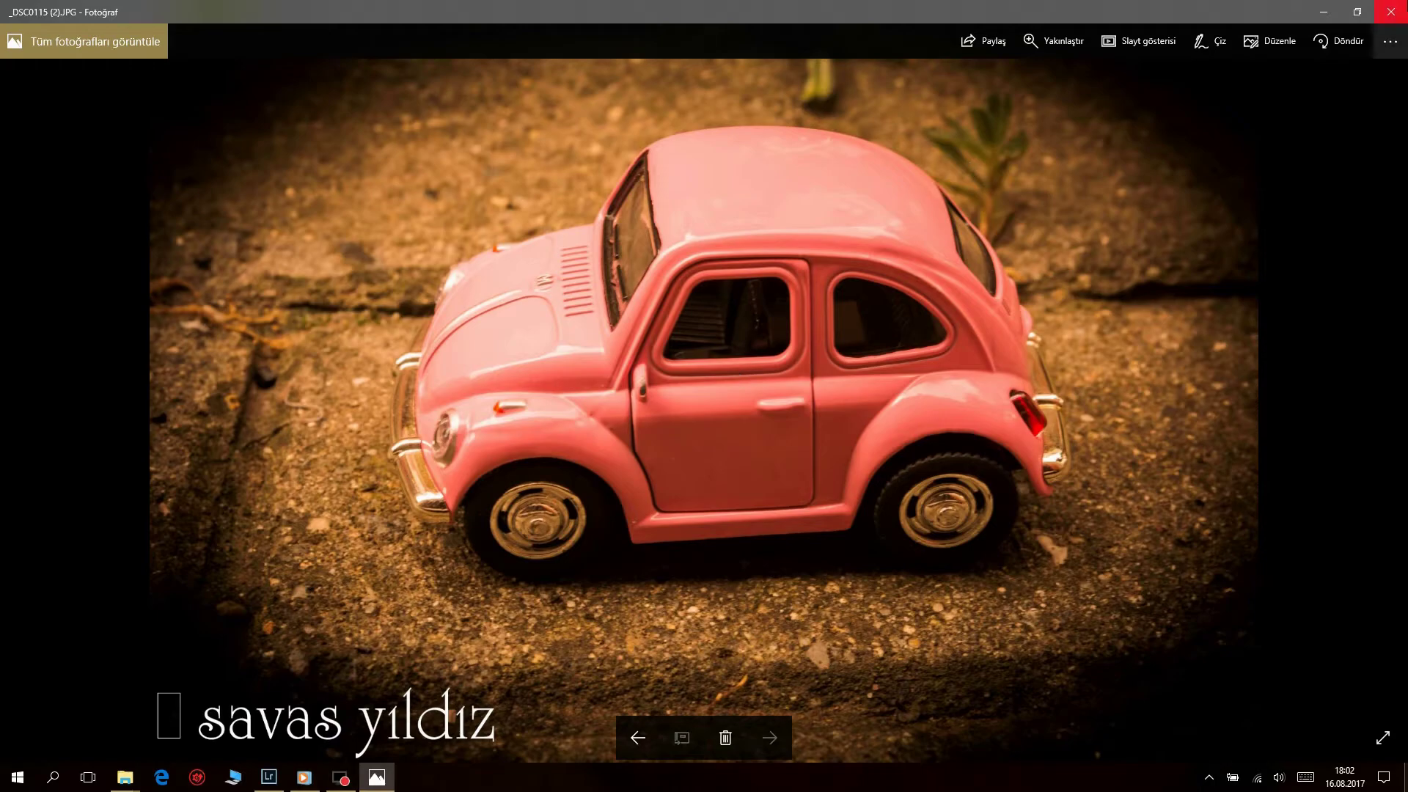
- Set the photo as background via Ayarla > Arka plan olarak ayarla, closing Photos and Explorer
left_click(1390, 12)
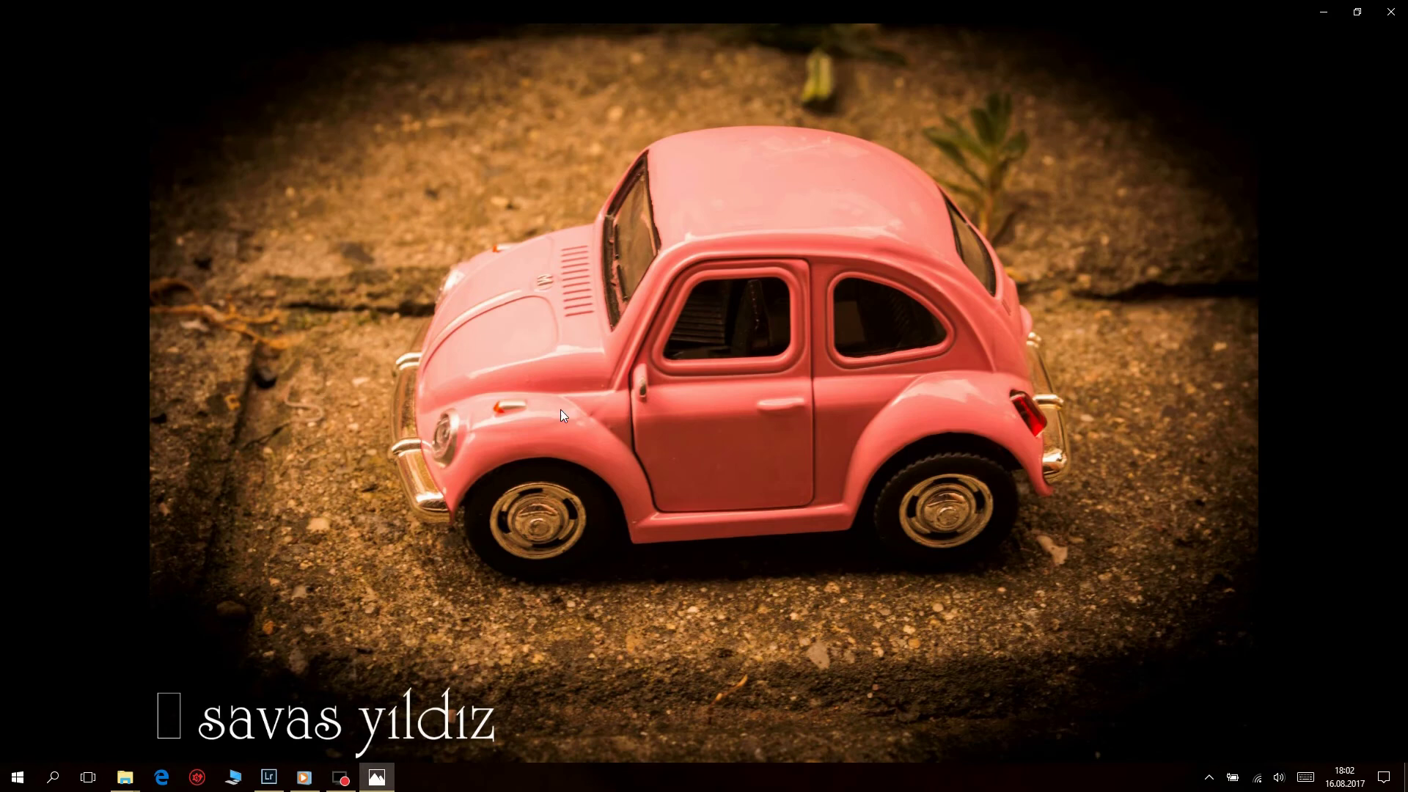
right_click(571, 394)
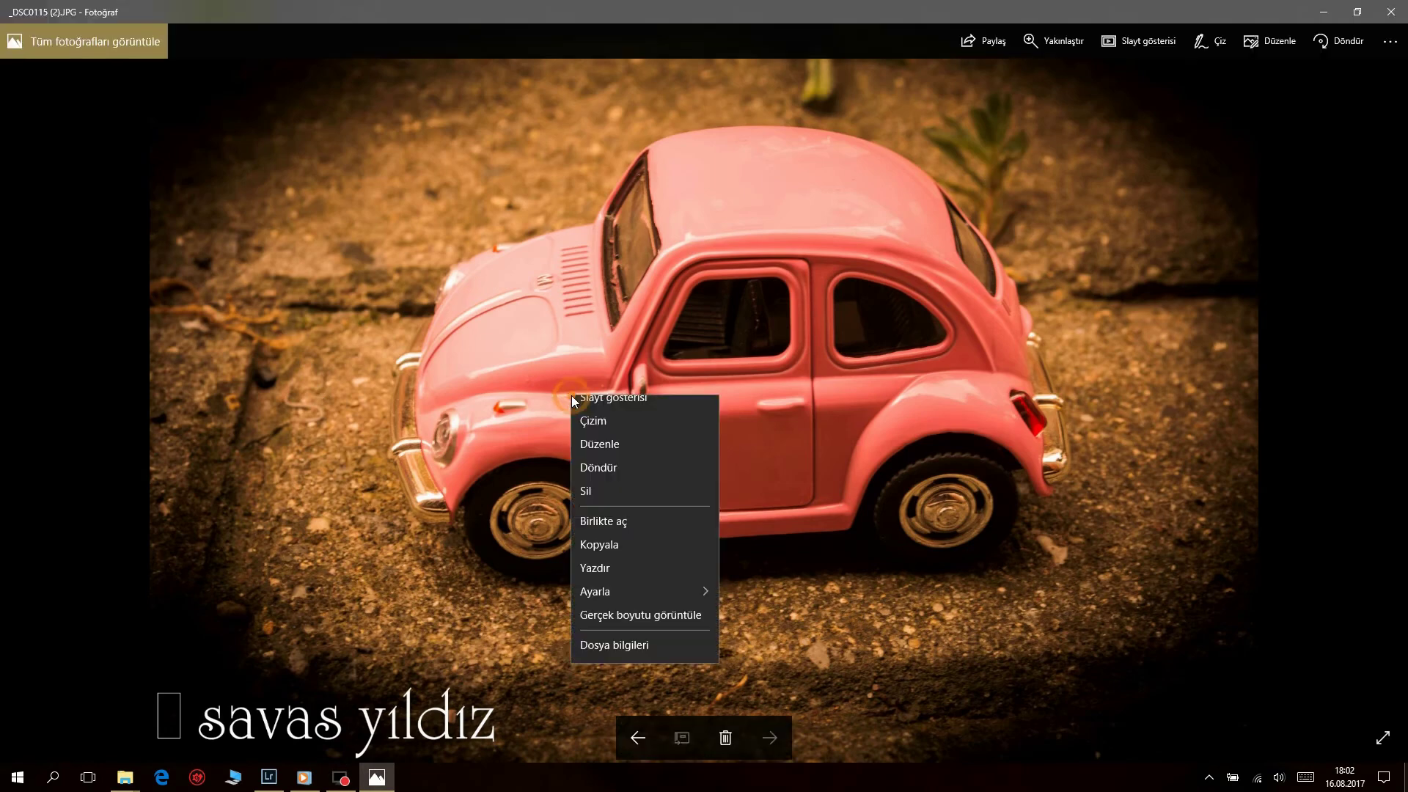
mouse_move(642, 660)
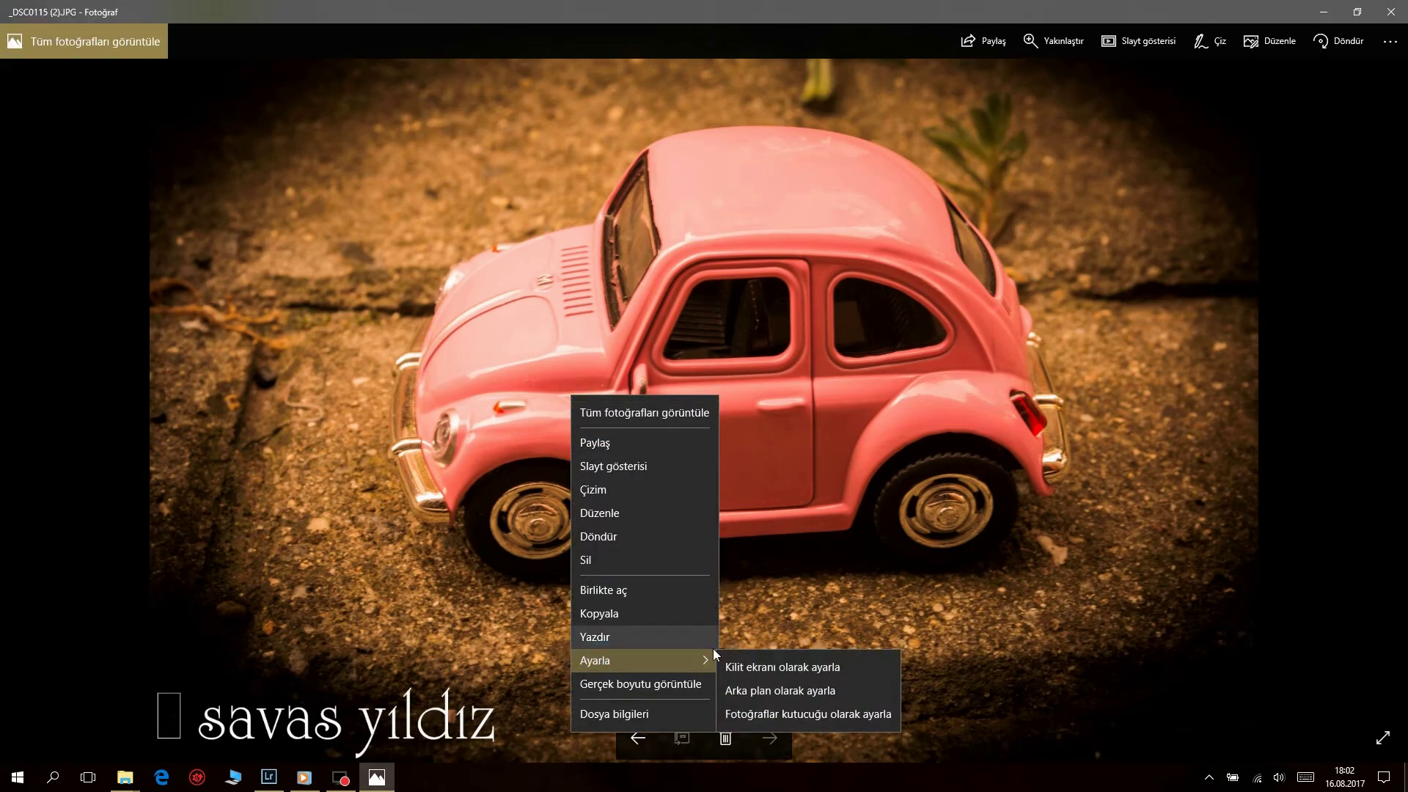
left_click(750, 689)
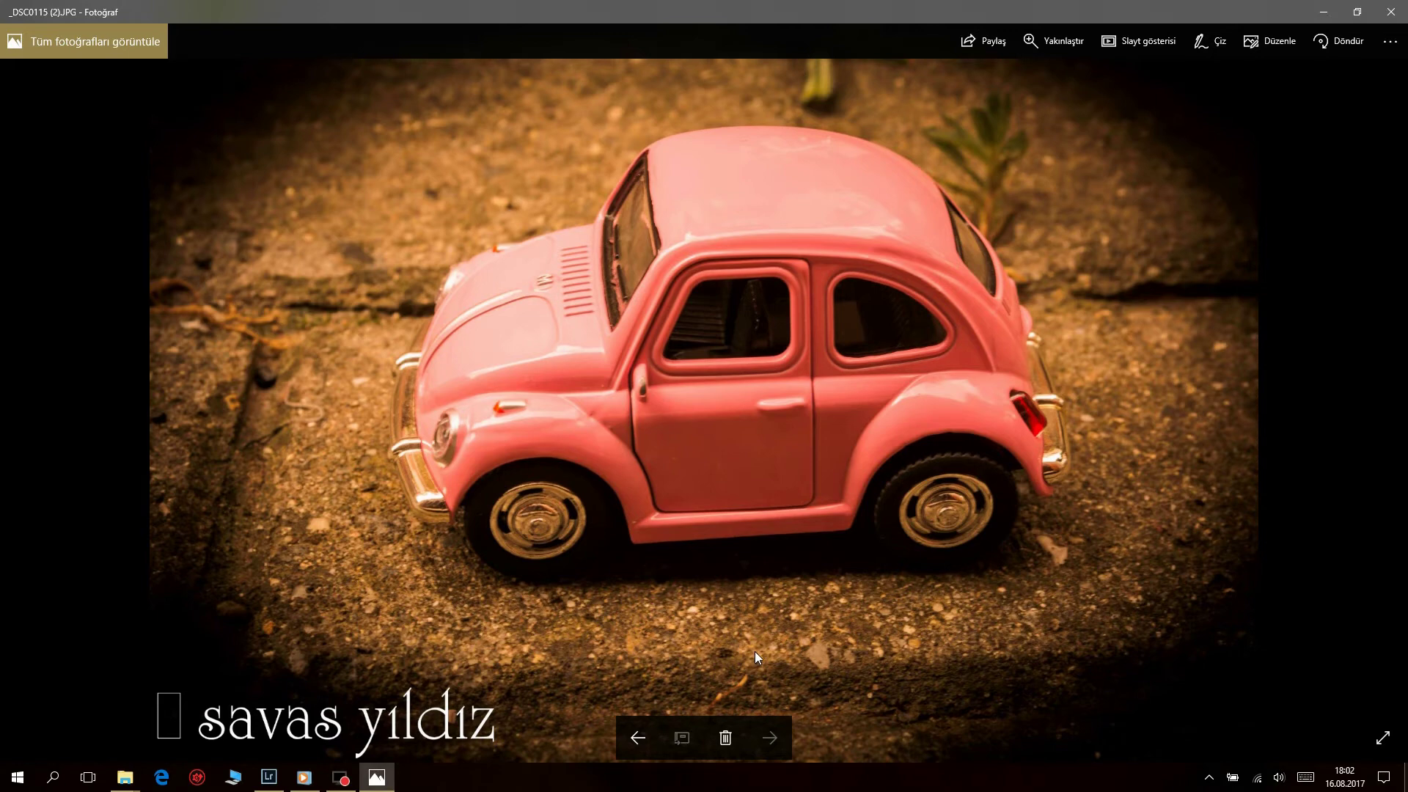
left_click(1404, 7)
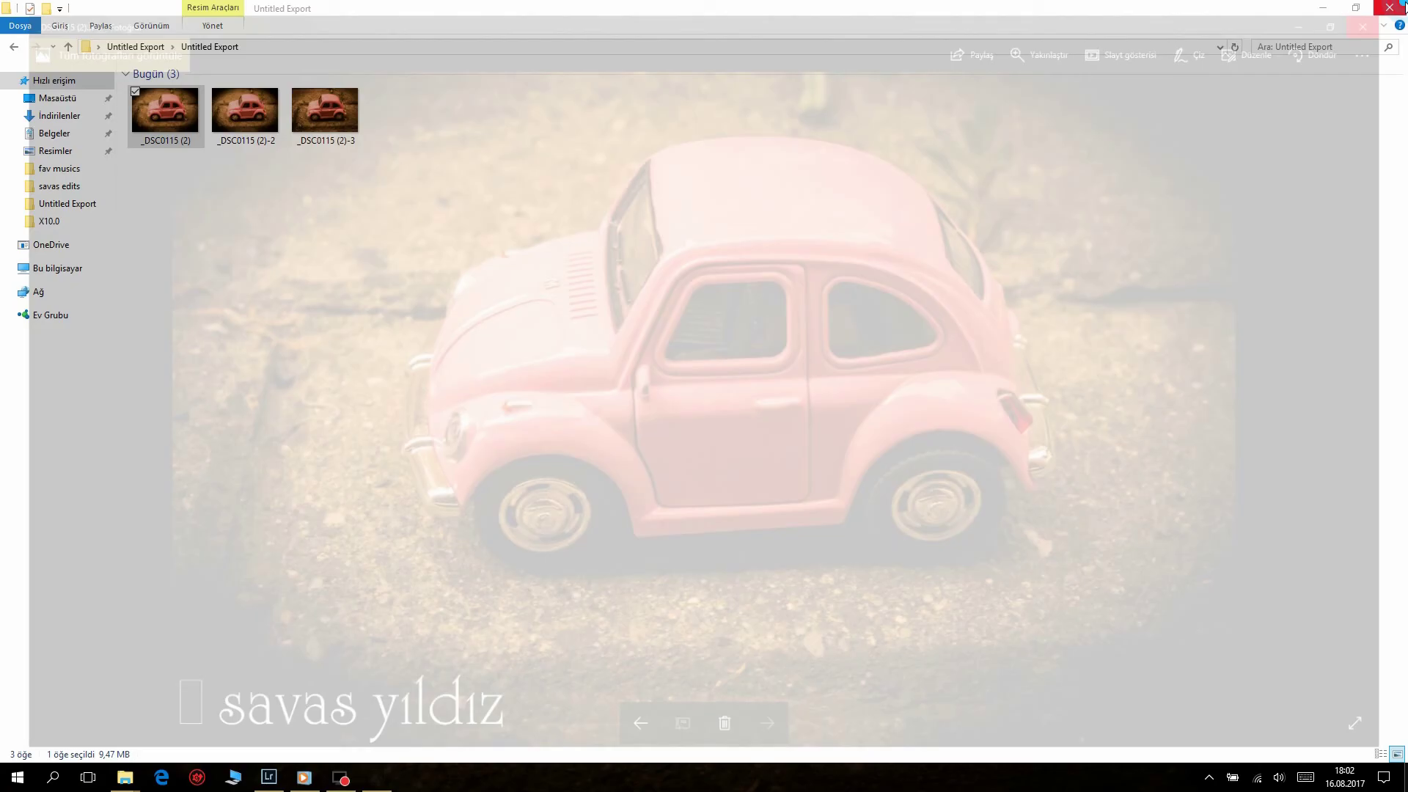
left_click(1388, 8)
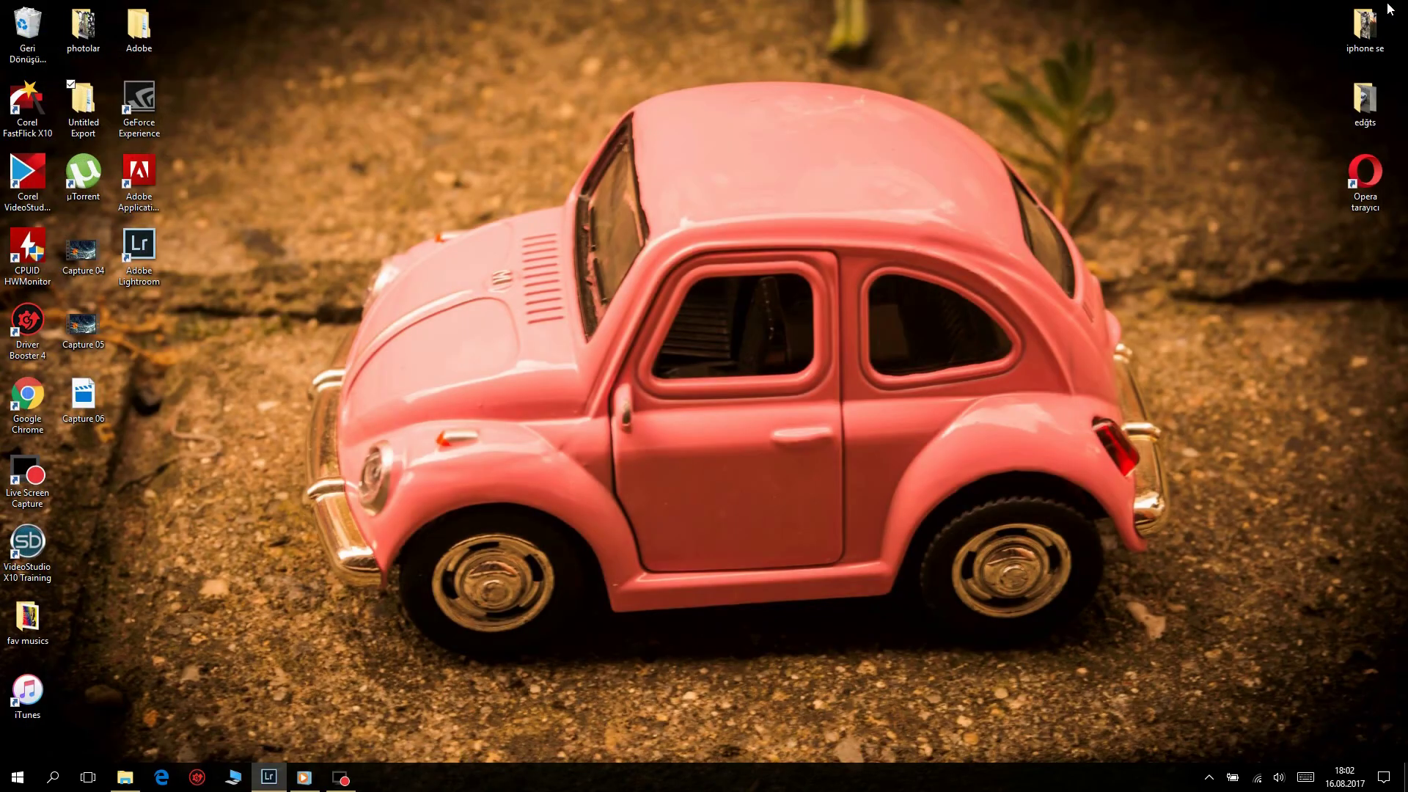